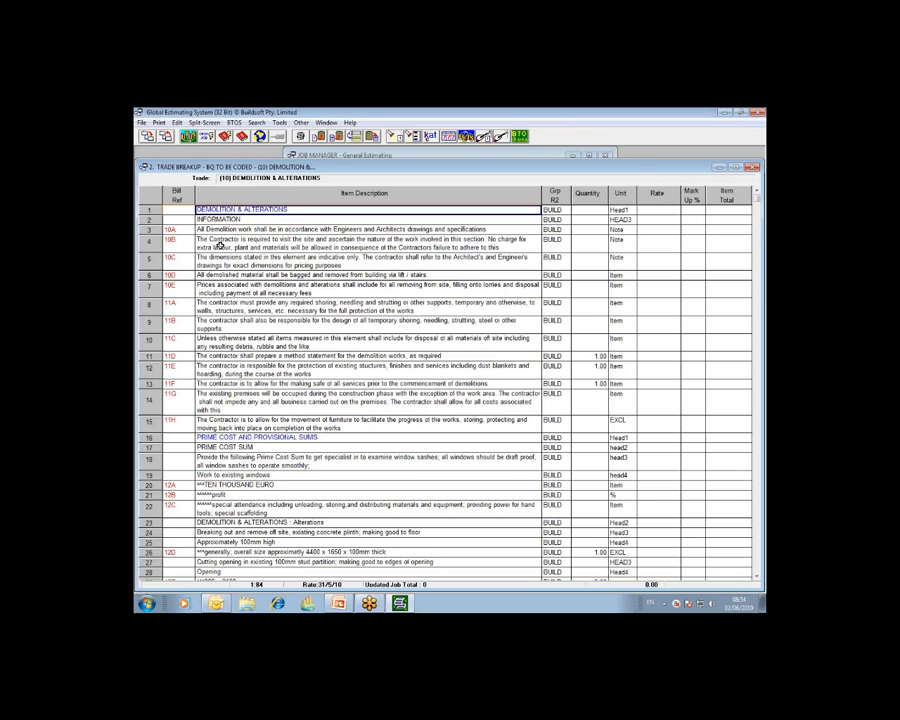
Hide the Group R2 column in the Demolition & Alterations trade breakup.
click(758, 207)
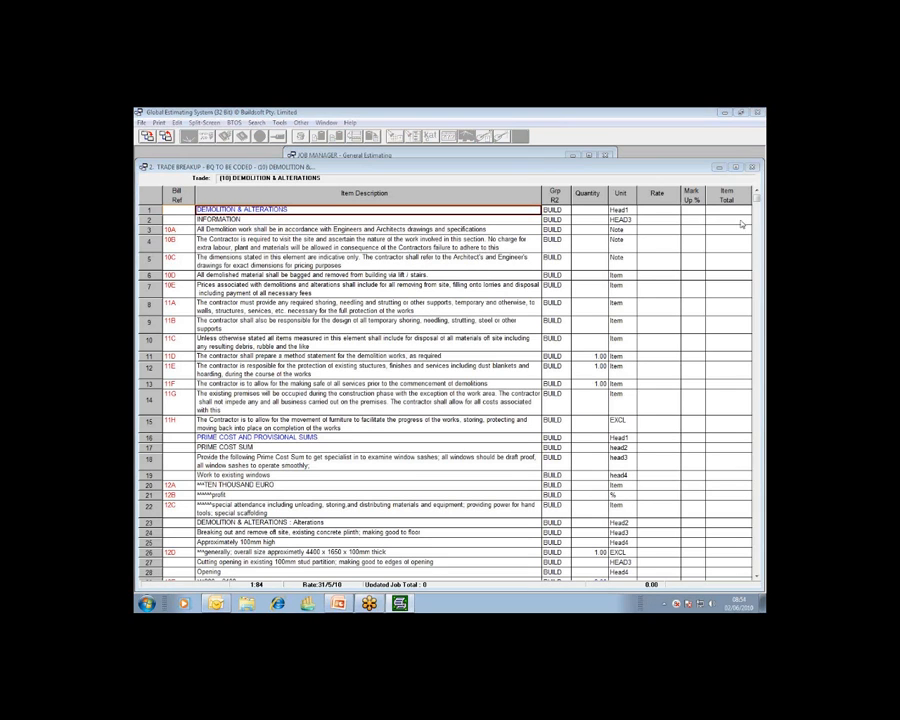
click(725, 240)
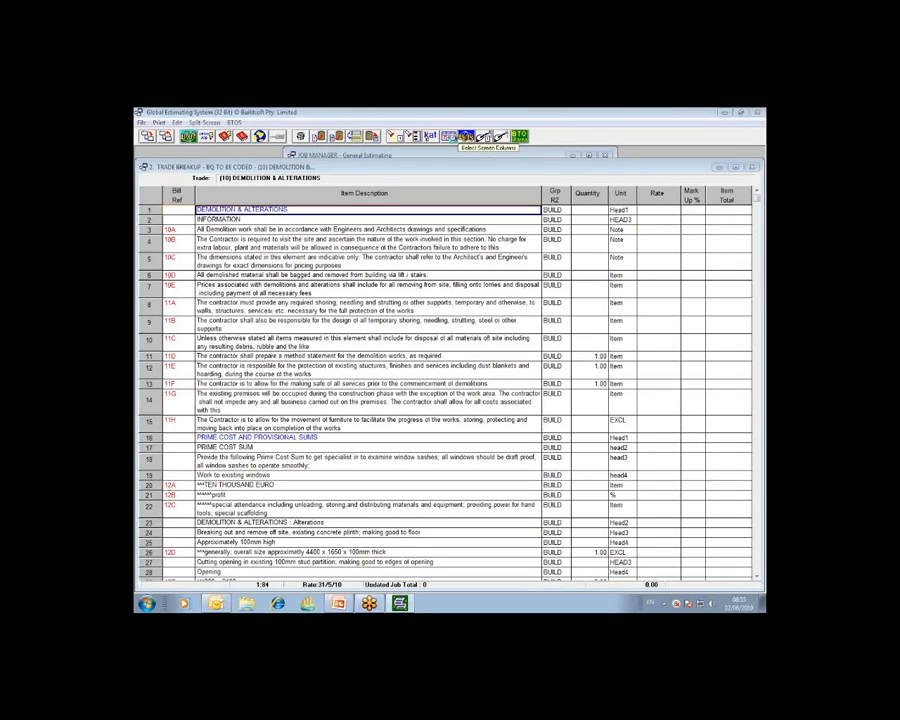
click(466, 137)
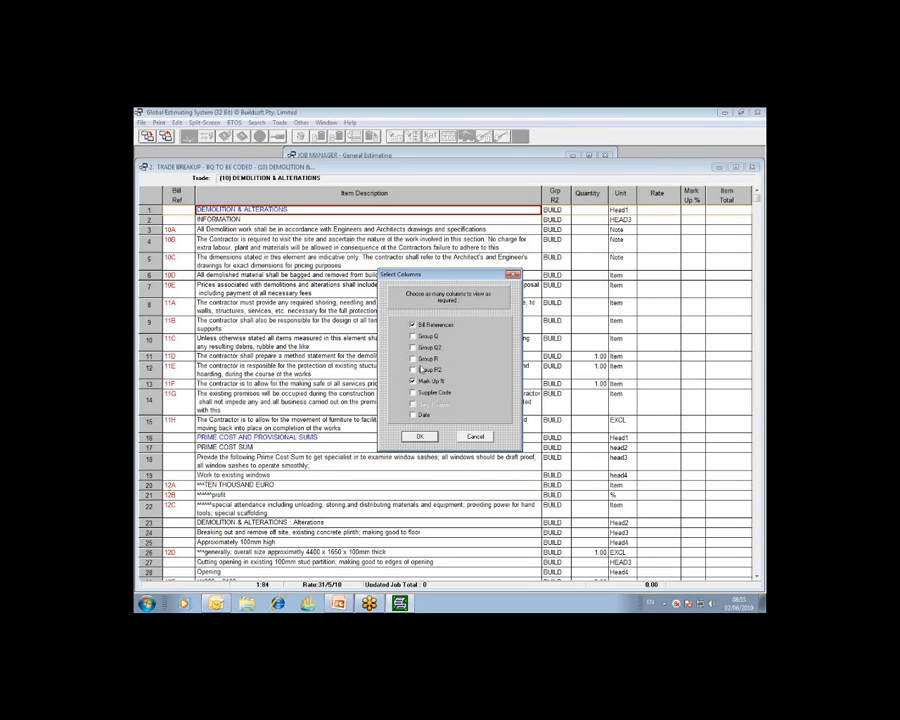
click(423, 437)
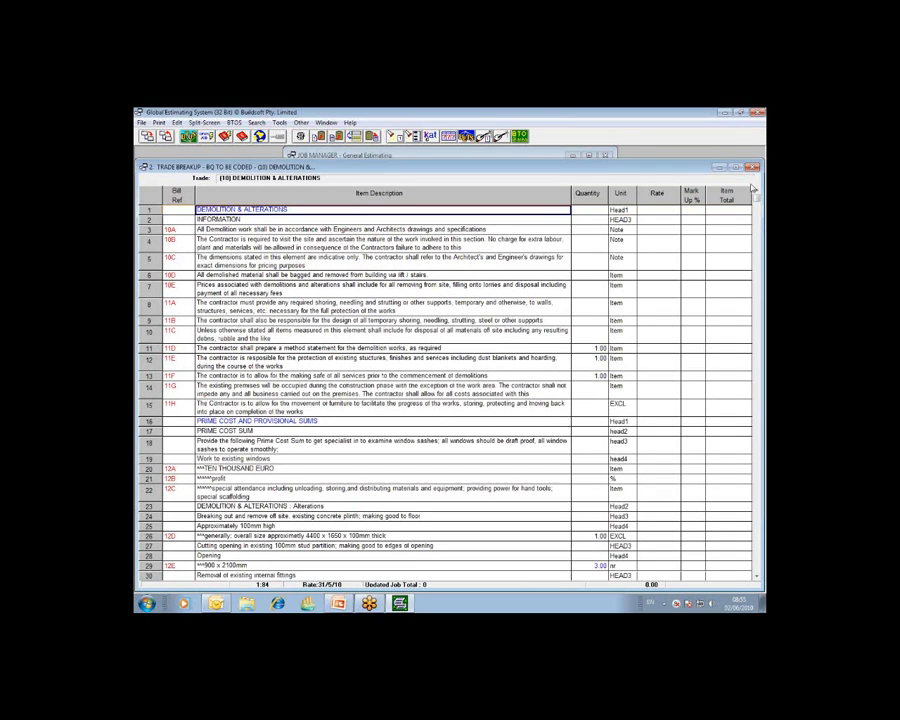
Show the Group R2 column in the trade breakup alongside the Bill References and Mark Up % columns.
click(546, 203)
click(464, 136)
click(432, 370)
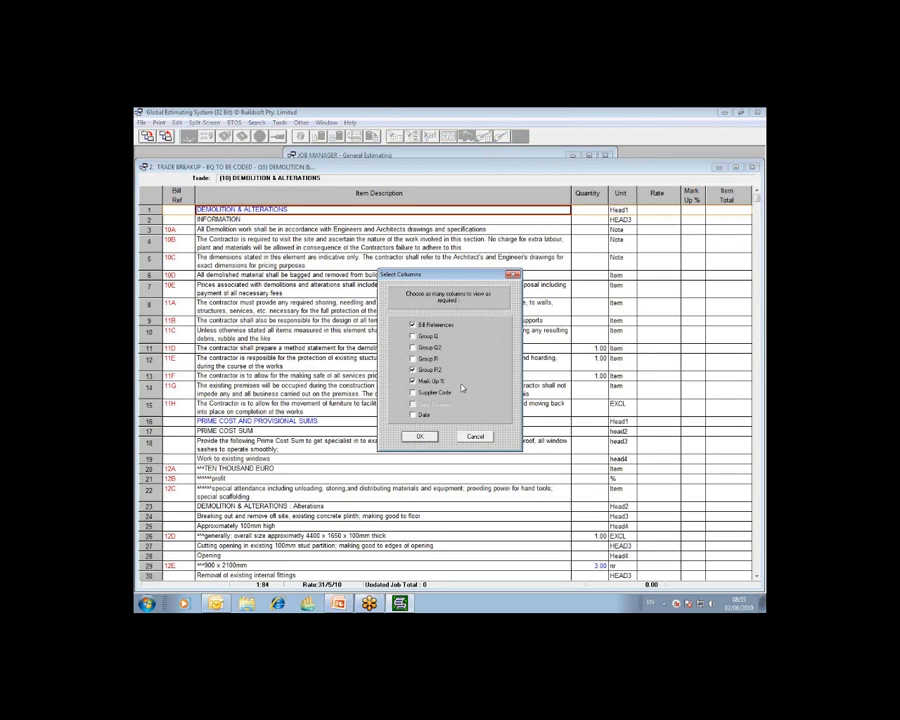
click(421, 437)
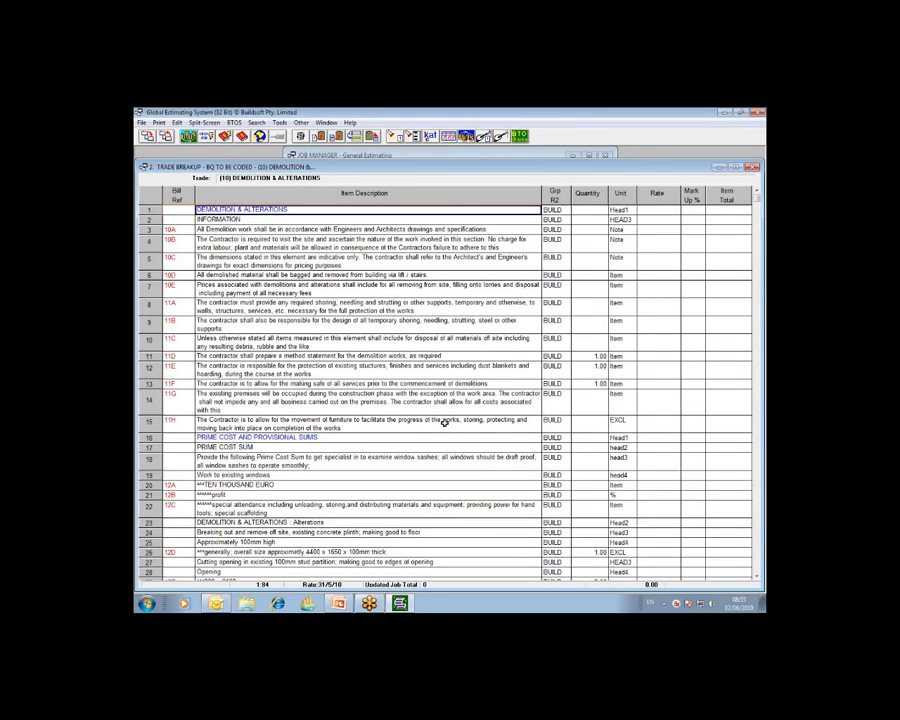
Clear the Grp R2 codes from rows 1 to 6 of the Demolition & Alterations trade.
click(556, 210)
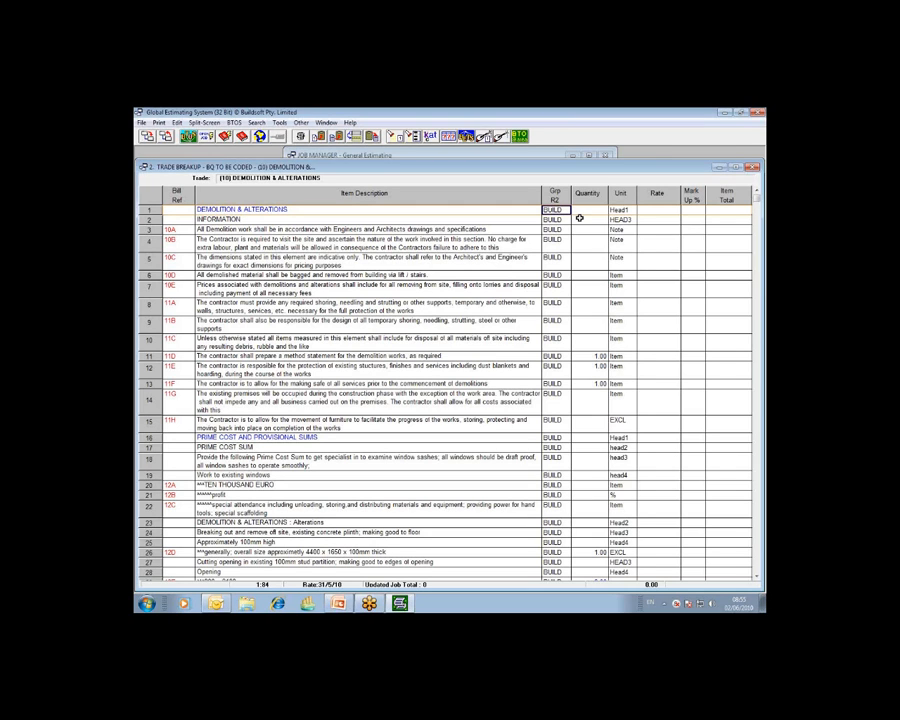
key(Down)
key(Down)
key(Down)
key(Down)
key(Down)
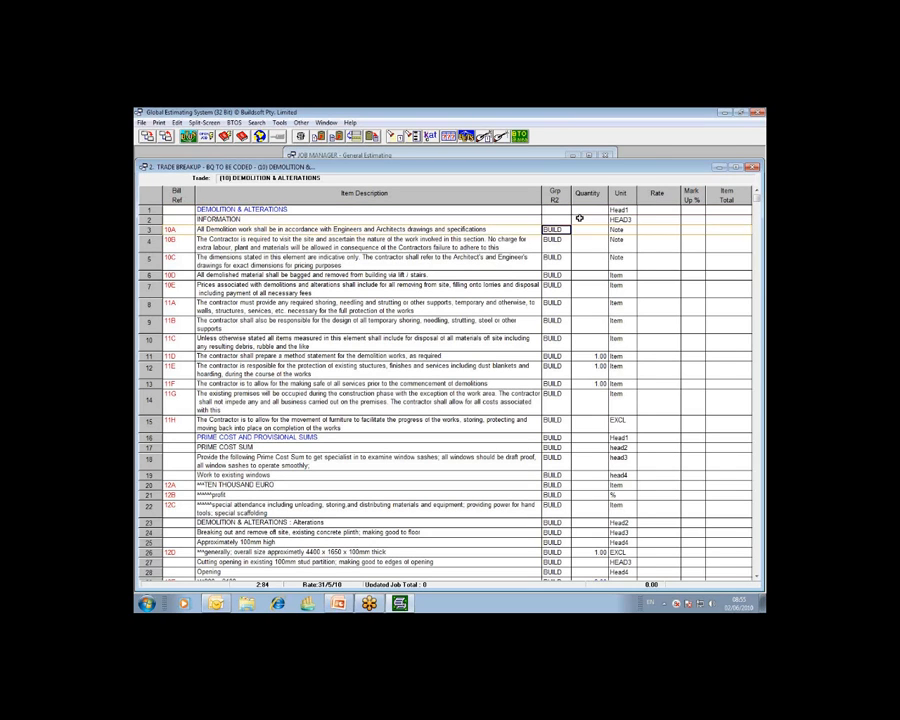
key(Delete)
key(Up)
key(Up)
key(Up)
key(Up)
key(Up)
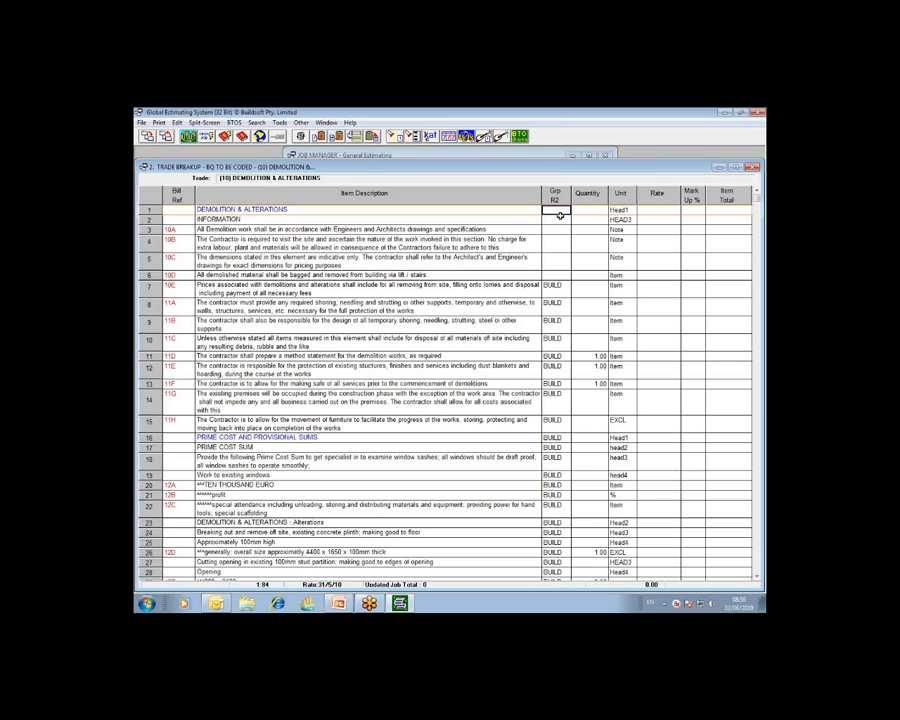
Enter BUILD directly as the Grp R2 code of row 1 and clear it again.
text(BUILD)
click(558, 214)
key(Delete)
Assign the BUILD (Builders Work) code to row 1 from the Webinar Codes R2 list.
click(529, 211)
click(550, 212)
double_click(559, 210)
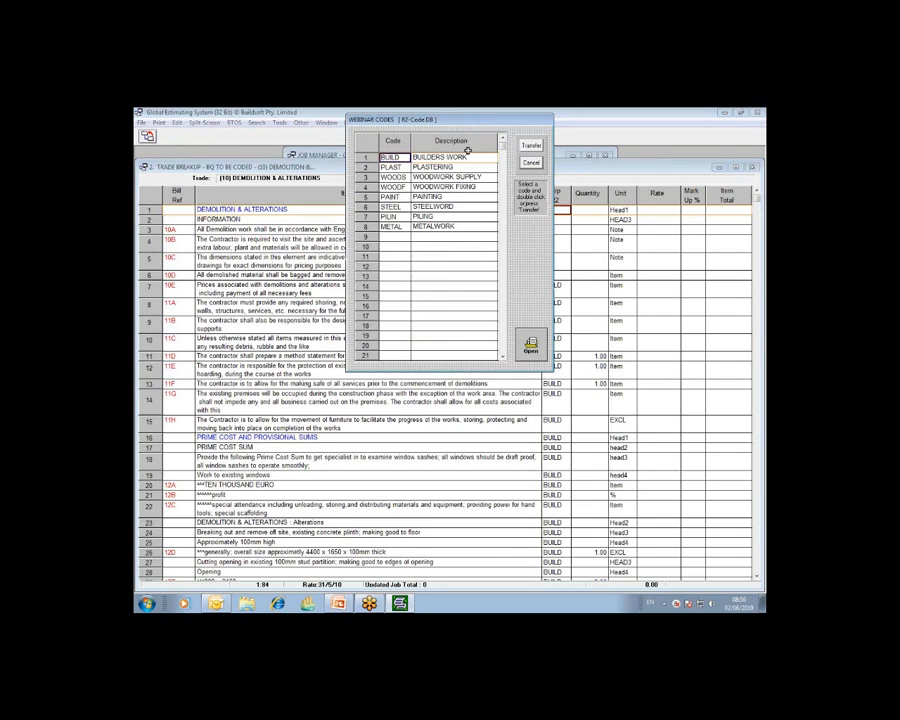
drag(429, 120, 394, 199)
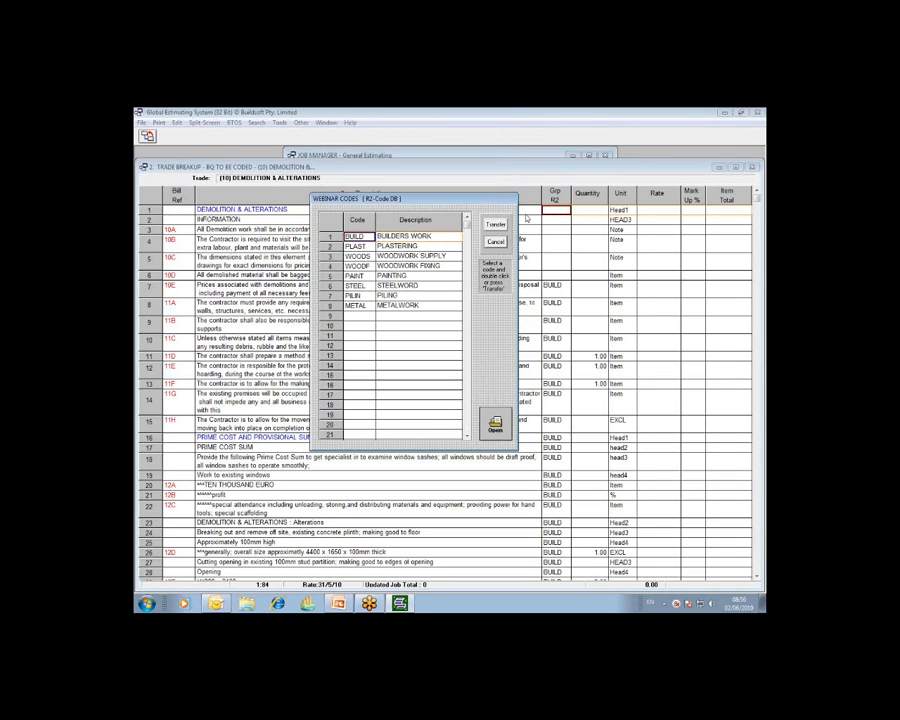
double_click(353, 237)
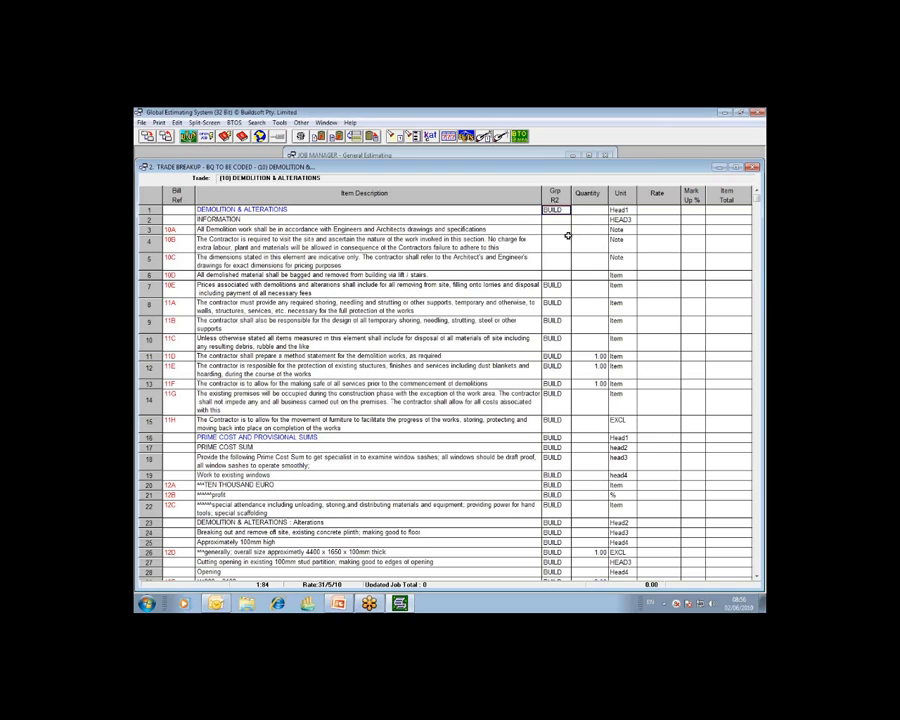
Repeat the BUILD code one row at a time in the Grp R2 fields of rows 2 to 5.
click(512, 211)
click(560, 210)
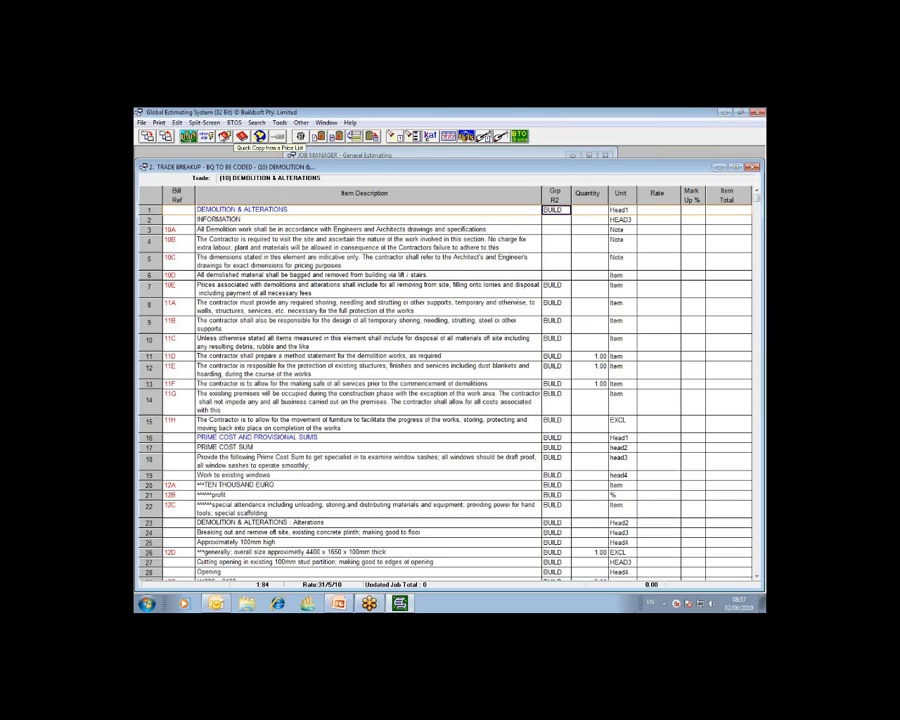
click(178, 123)
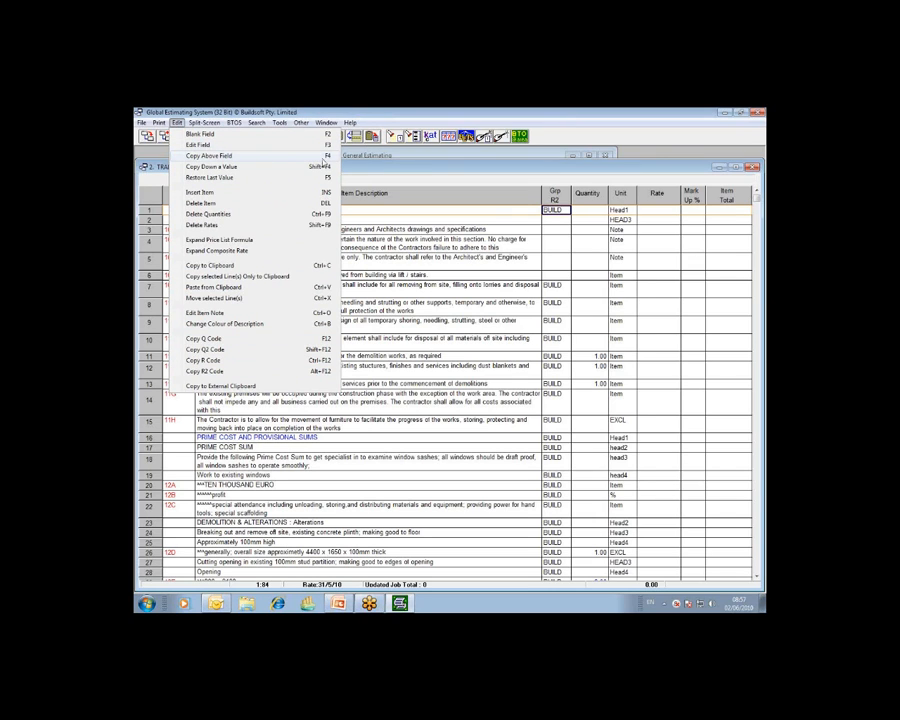
click(557, 219)
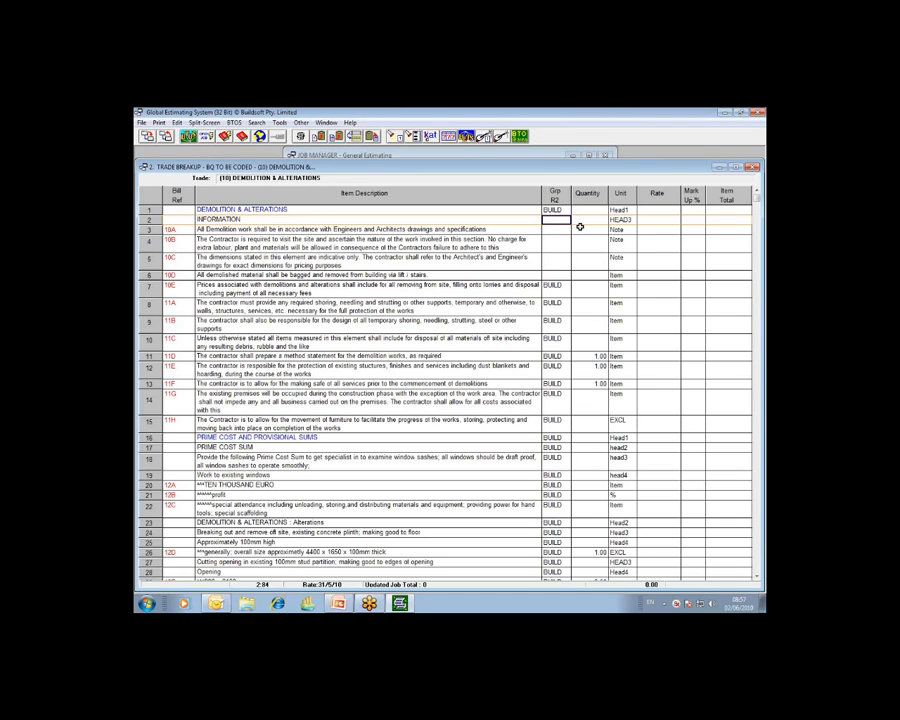
text(BUILD)
key(Down)
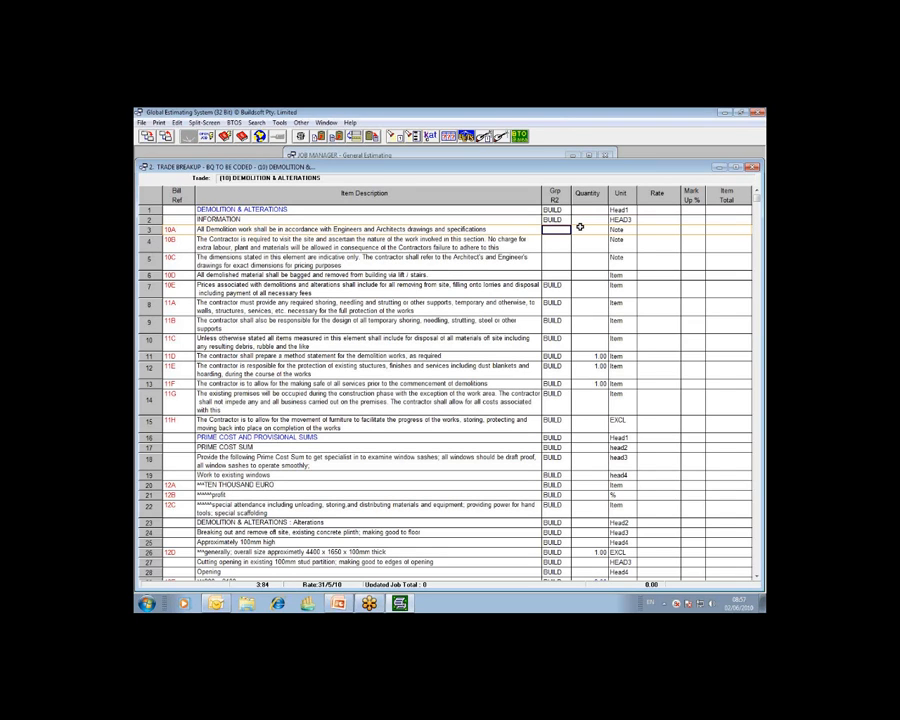
text(BUILD)
key(Down)
key(Down)
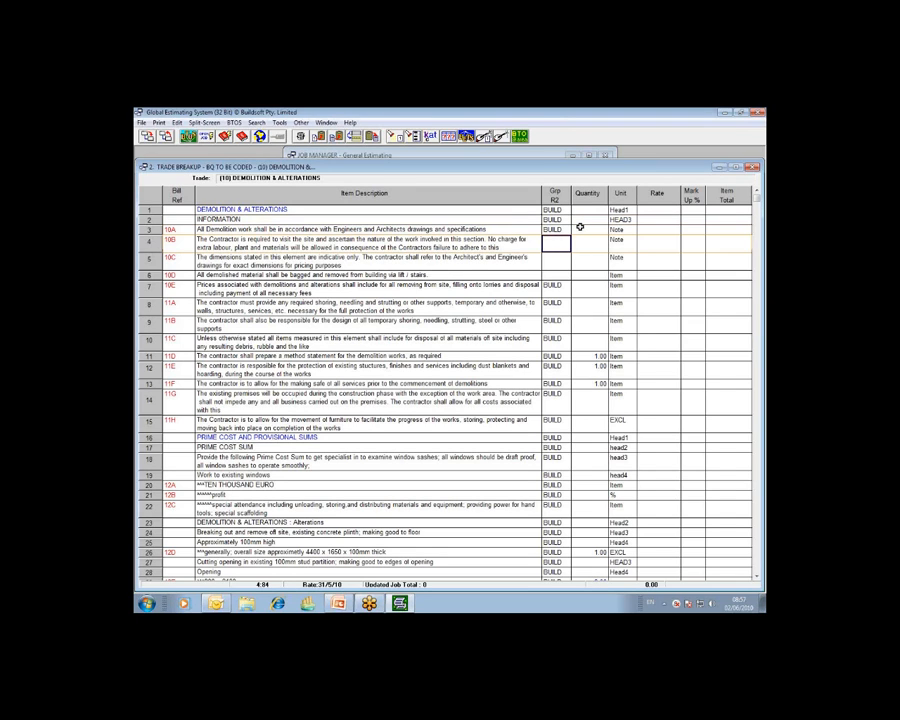
text(BUILD)
key(Down)
text(BUILD)
Clear the repeated BUILD codes below row 1 and return to row 1's Grp R2 field.
key(Up)
key(Up)
key(Up)
key(Up)
key(Delete)
key(Up)
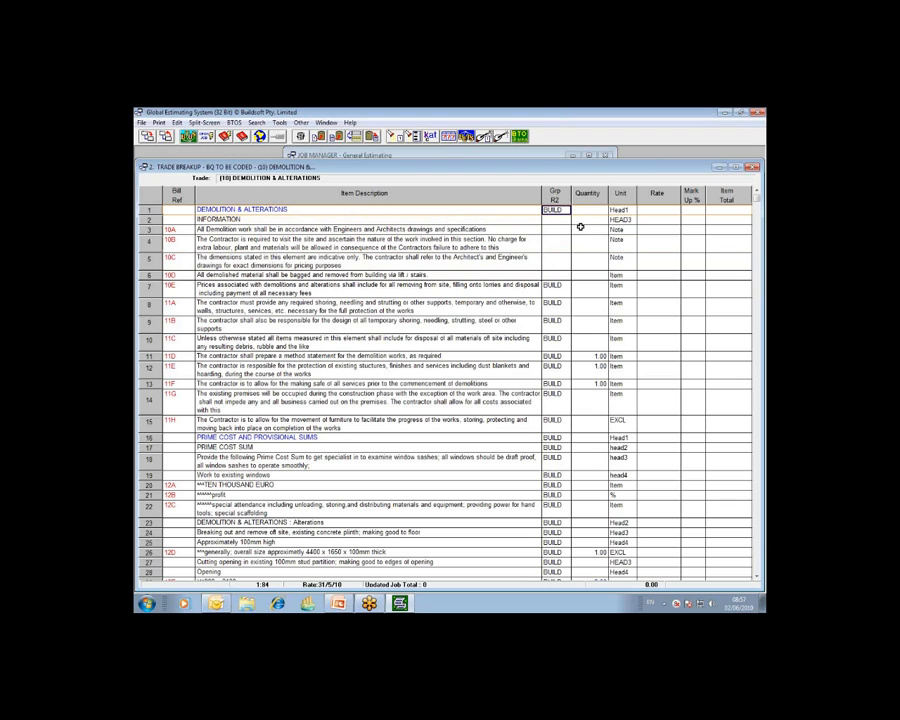
Copy the BUILD code from row 1 down to line number 6.
click(178, 122)
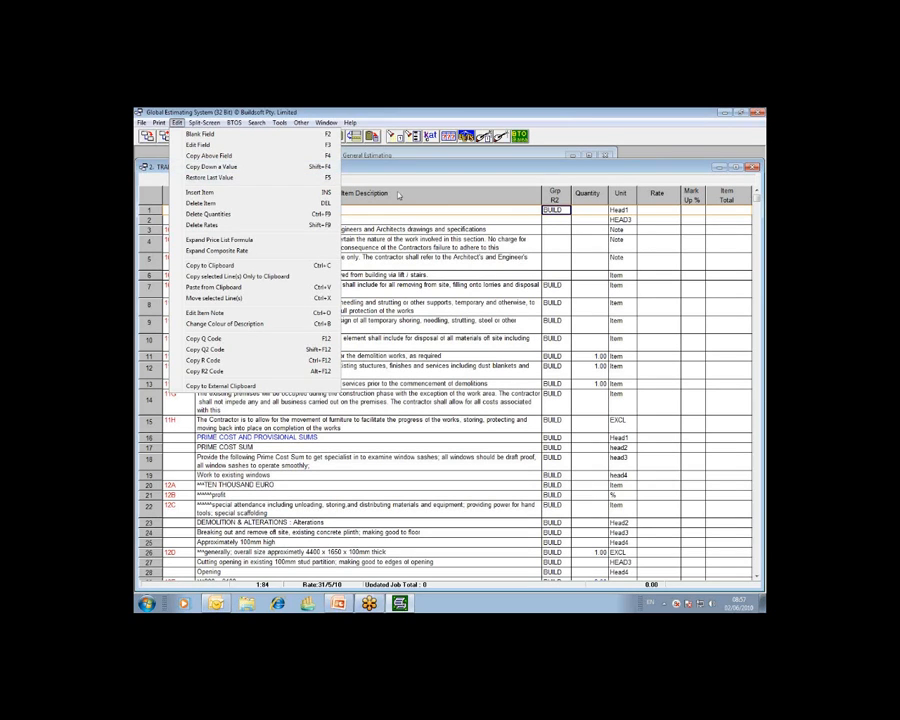
click(553, 211)
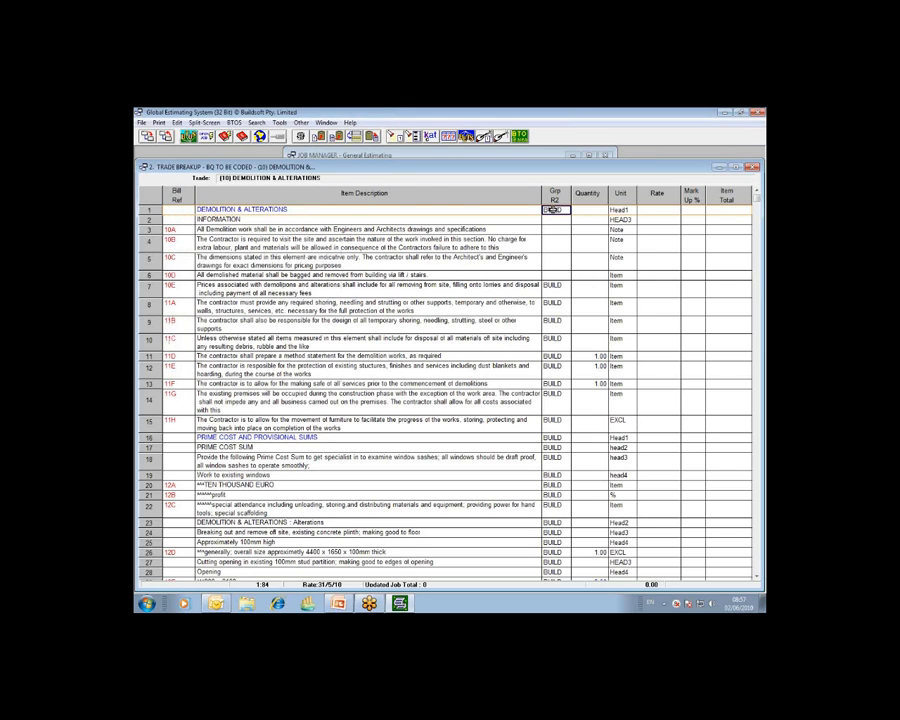
key(ctrl+d)
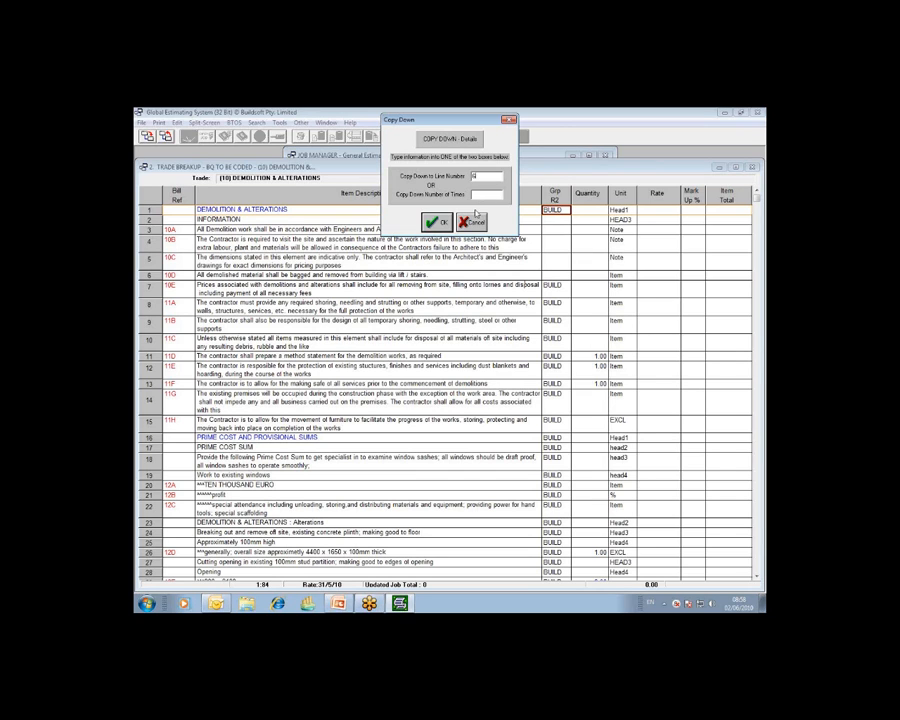
click(471, 222)
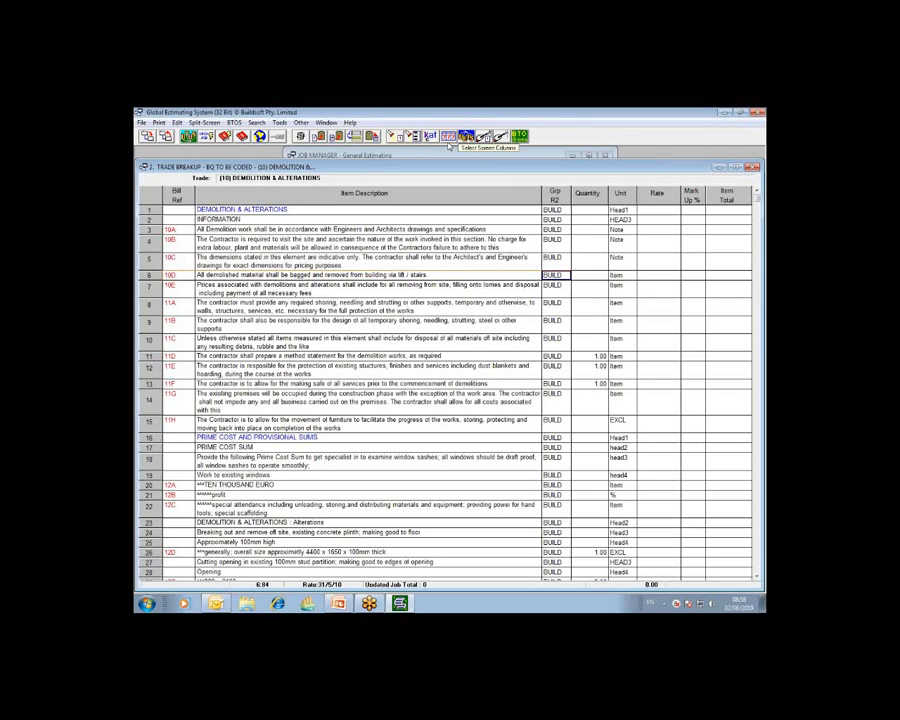
Assign the BUILD (Builders Work) code from the R2 code list to the Demolition & Alterations headings in rows 1 and 23.
double_click(557, 210)
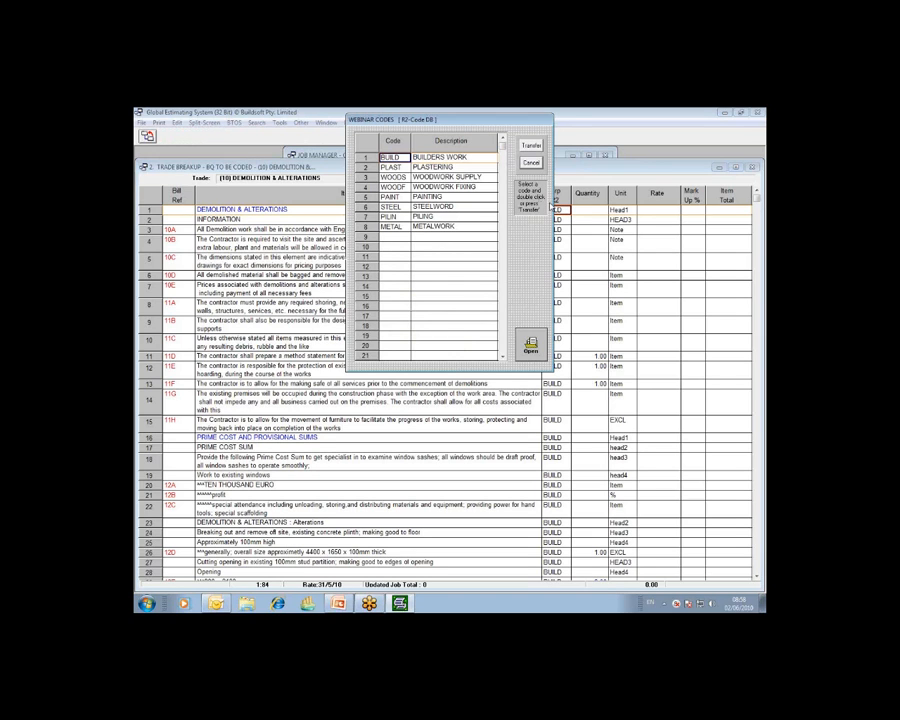
double_click(395, 158)
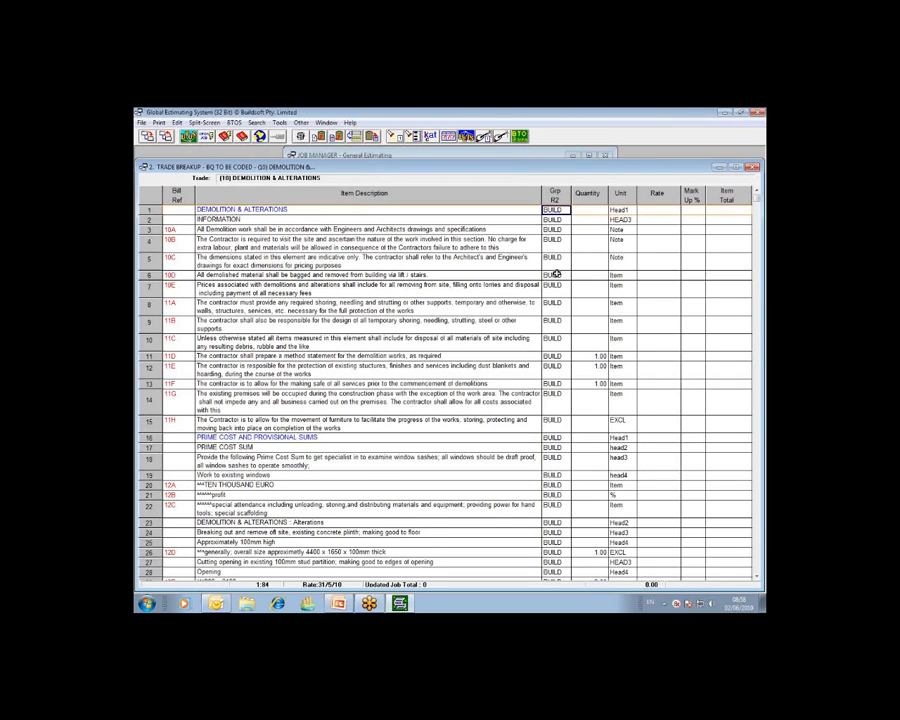
scroll(556, 273, down, 6)
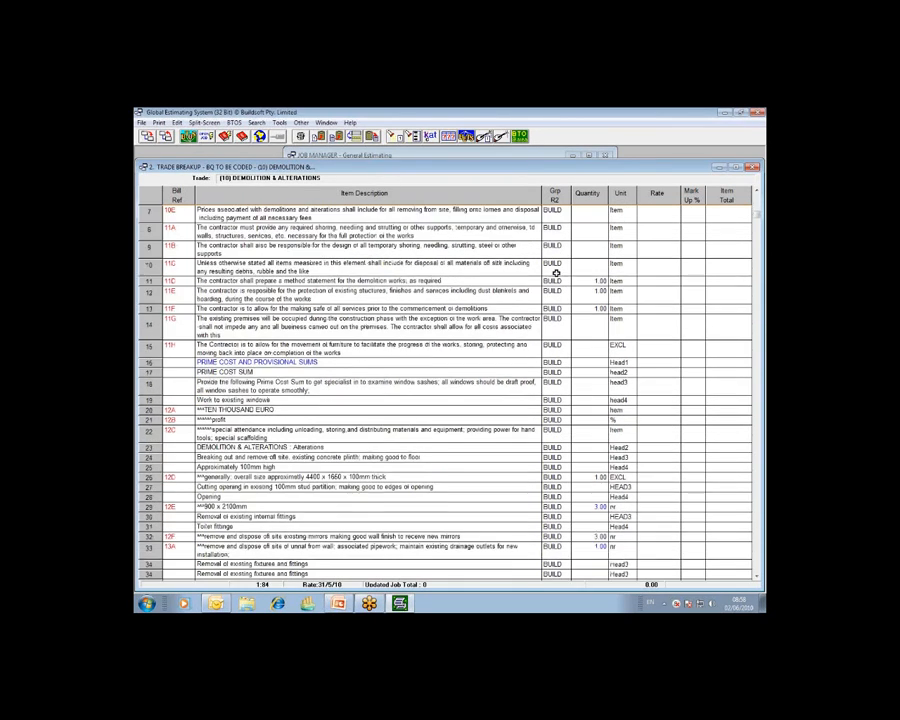
scroll(556, 273, down, 9)
scroll(556, 273, down, 6)
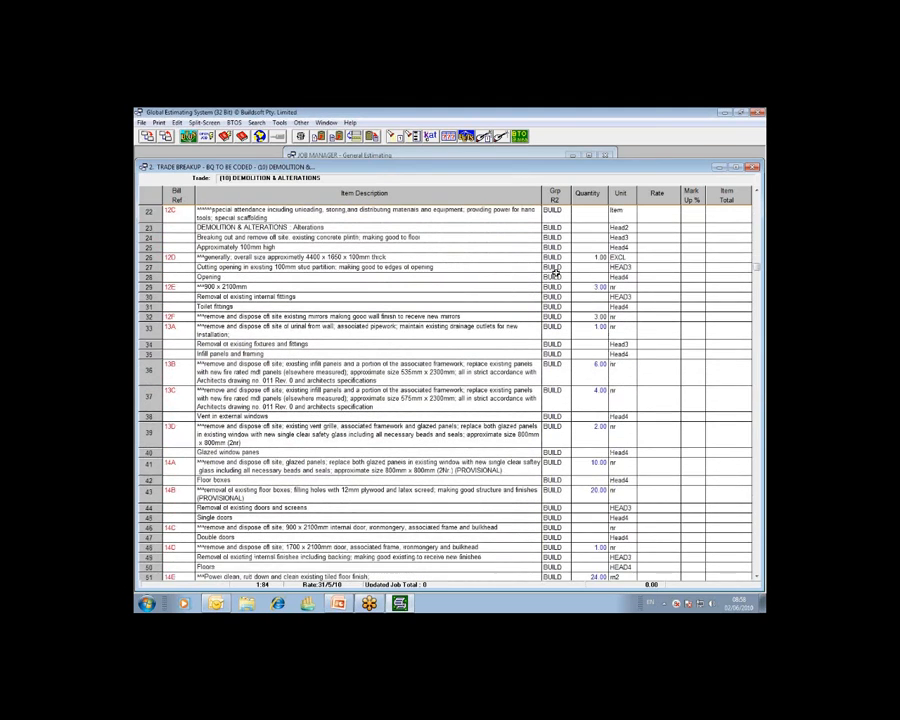
scroll(556, 273, down, 1)
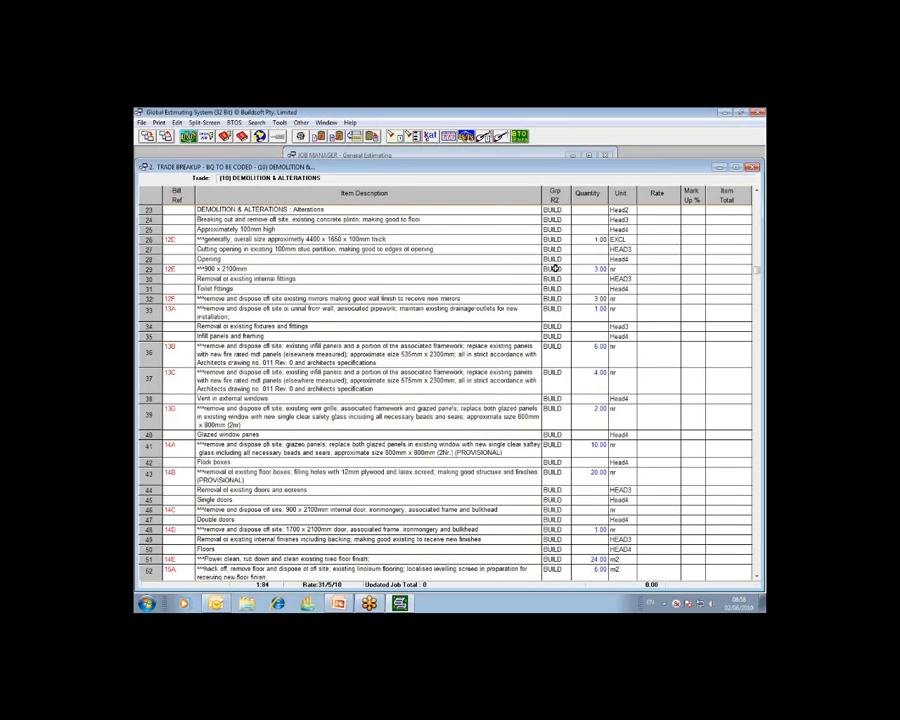
double_click(553, 209)
click(458, 158)
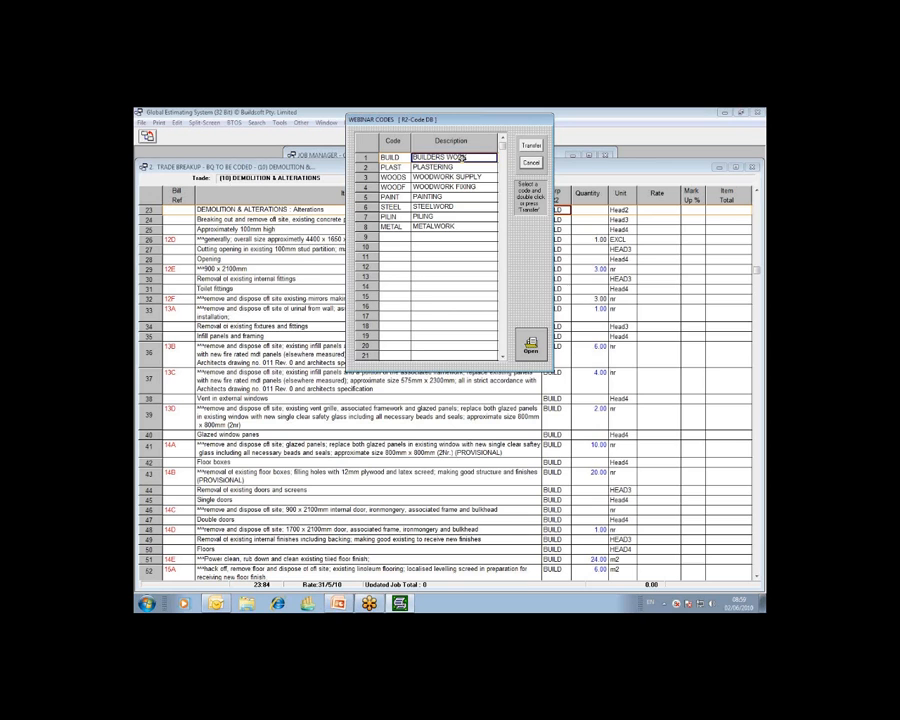
double_click(466, 158)
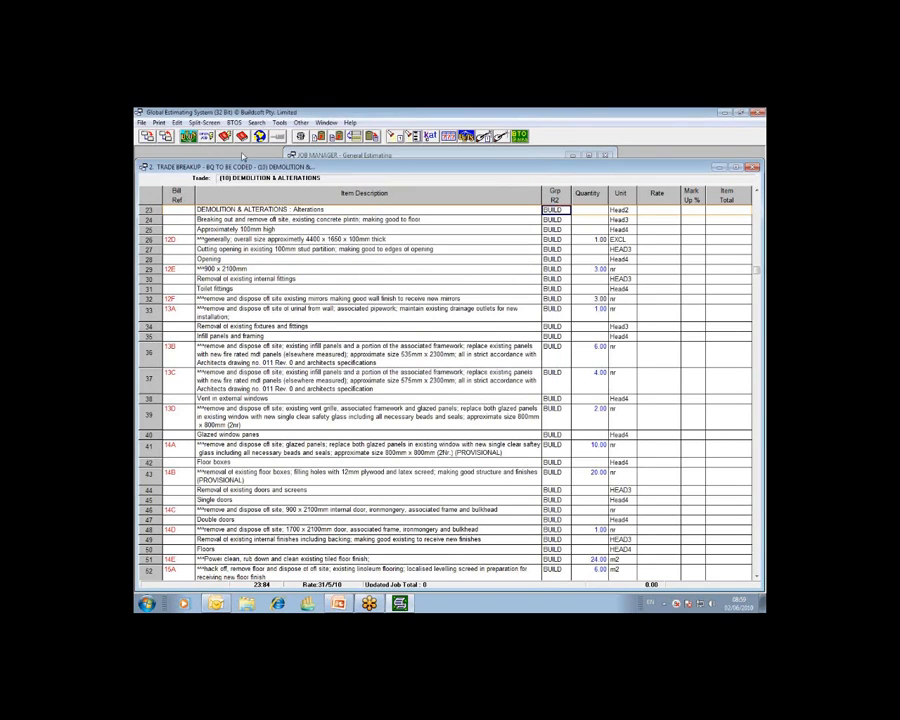
Return to the job summary and open the trade (22) Internal Walls: Partitions.
click(165, 136)
click(174, 207)
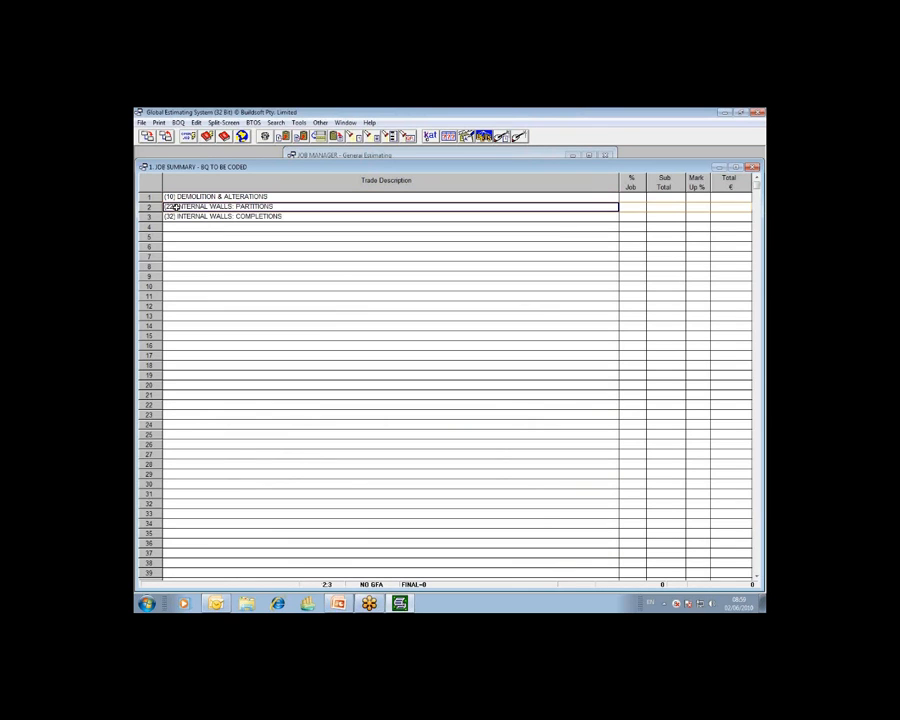
double_click(275, 206)
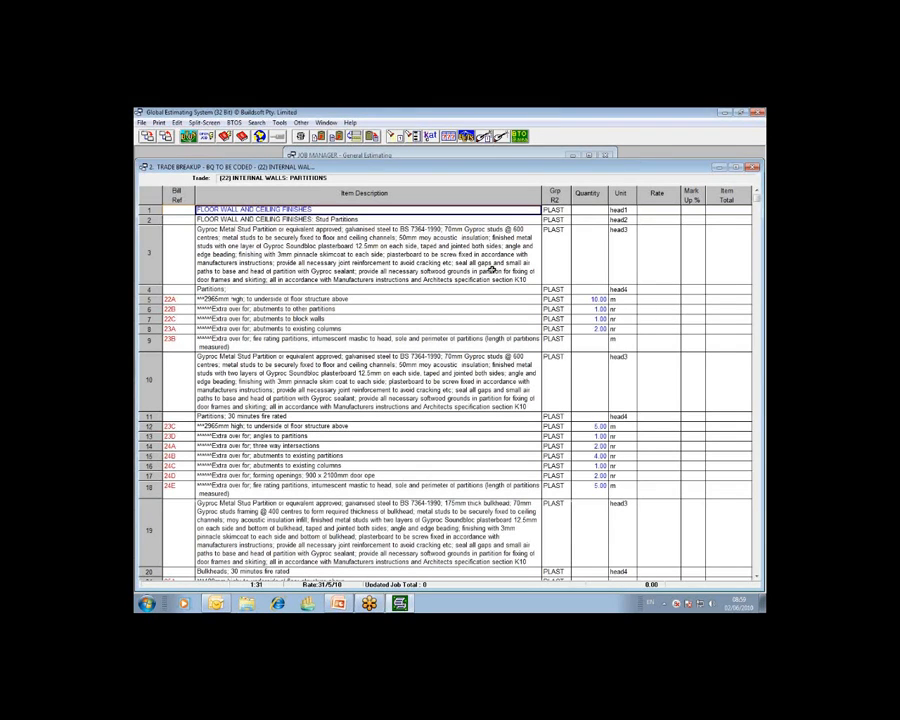
Assign the PLAST (Plastering) code from the R2 code list to the Floor Wall and Ceiling Finishes heading in row 1.
click(551, 210)
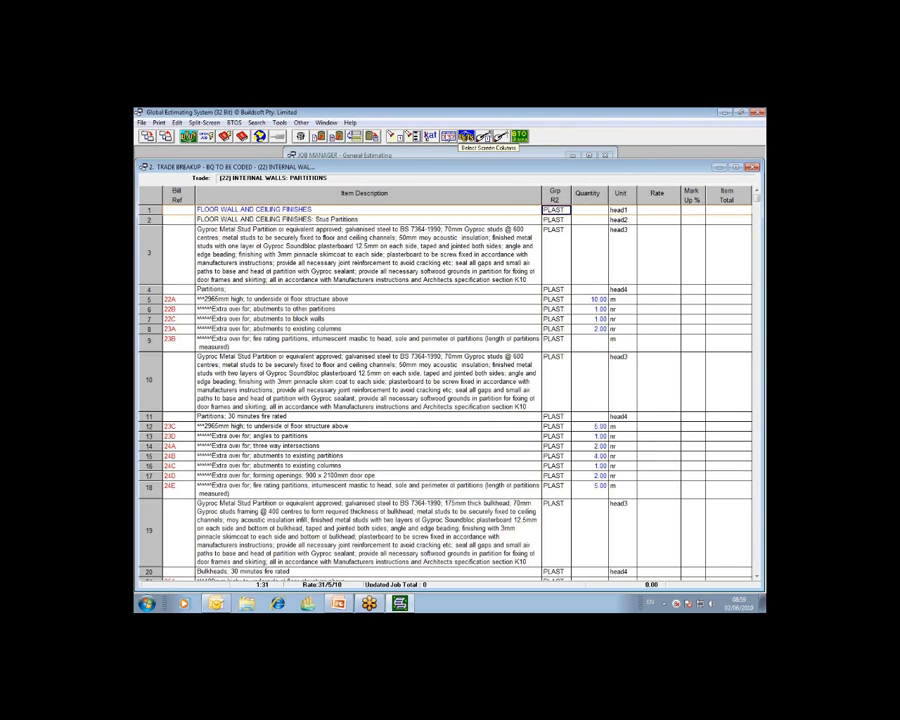
double_click(555, 209)
click(432, 167)
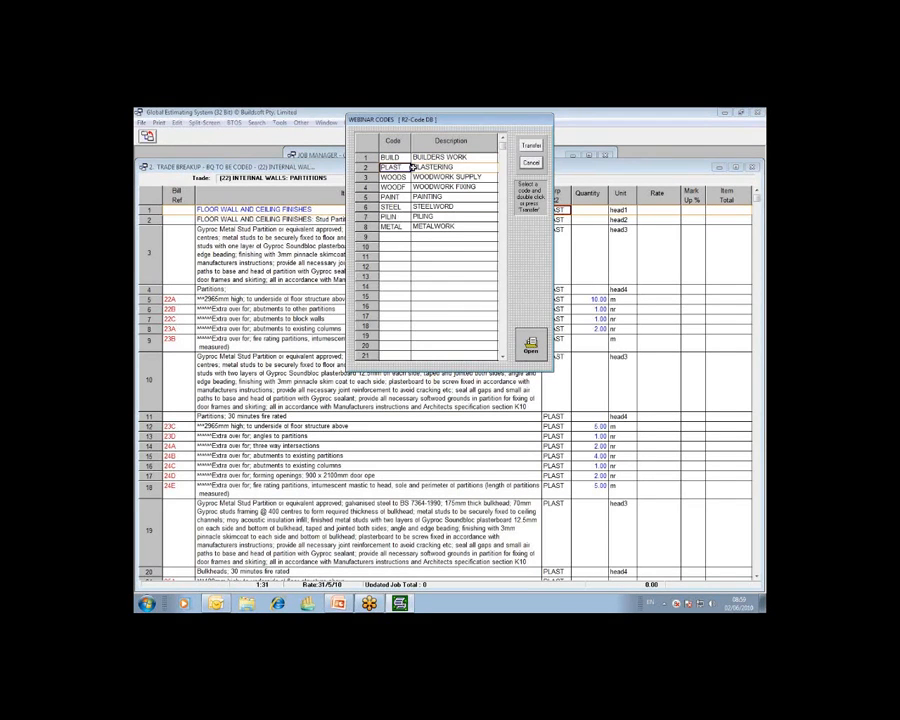
click(396, 167)
click(434, 167)
click(401, 168)
click(530, 145)
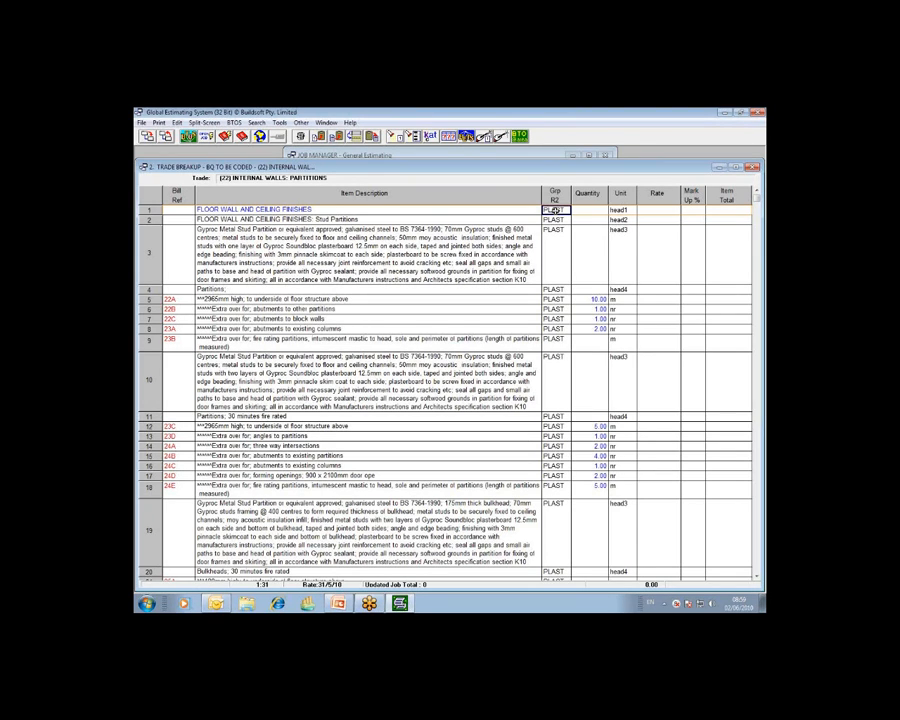
Reapply the PLAST (Plastering) code from the R2 code list to the Floor Wall and Ceiling Finishes heading.
double_click(554, 210)
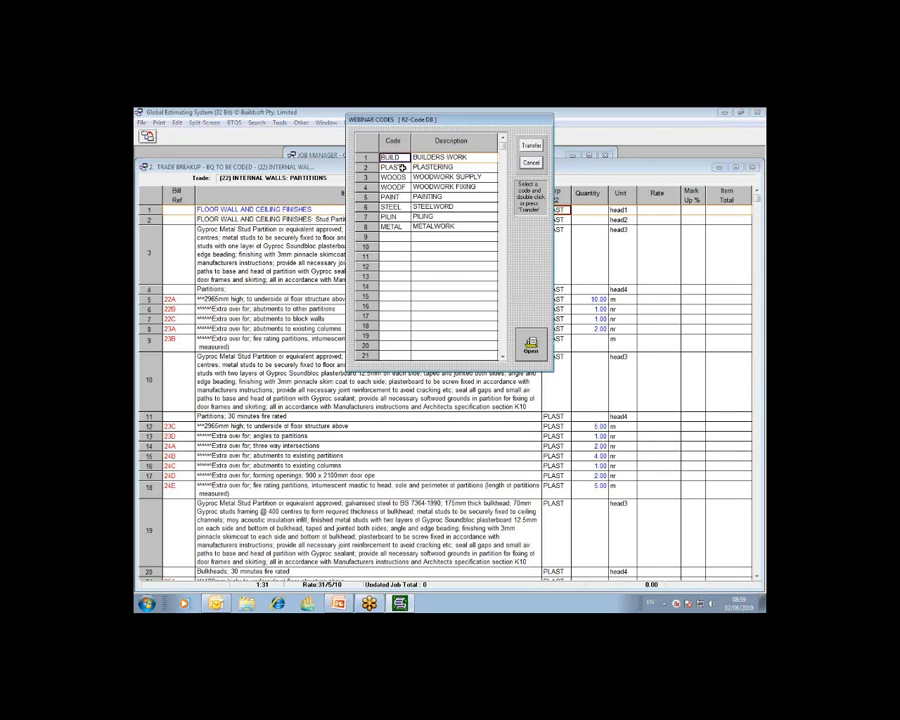
double_click(401, 168)
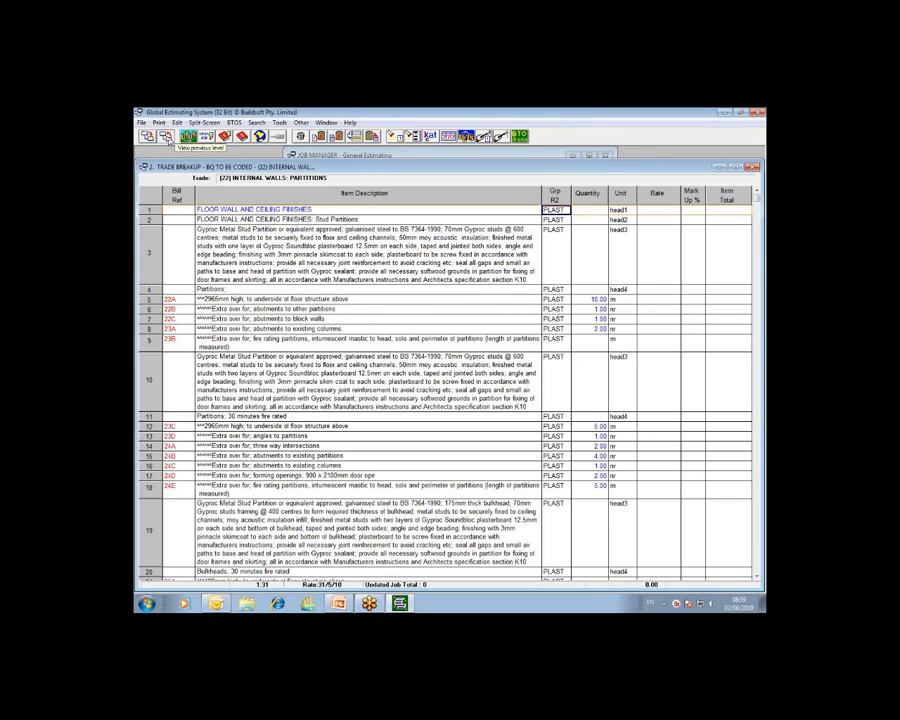
Go back to the job summary and open the trade (32) Internal Walls: Completions.
click(165, 136)
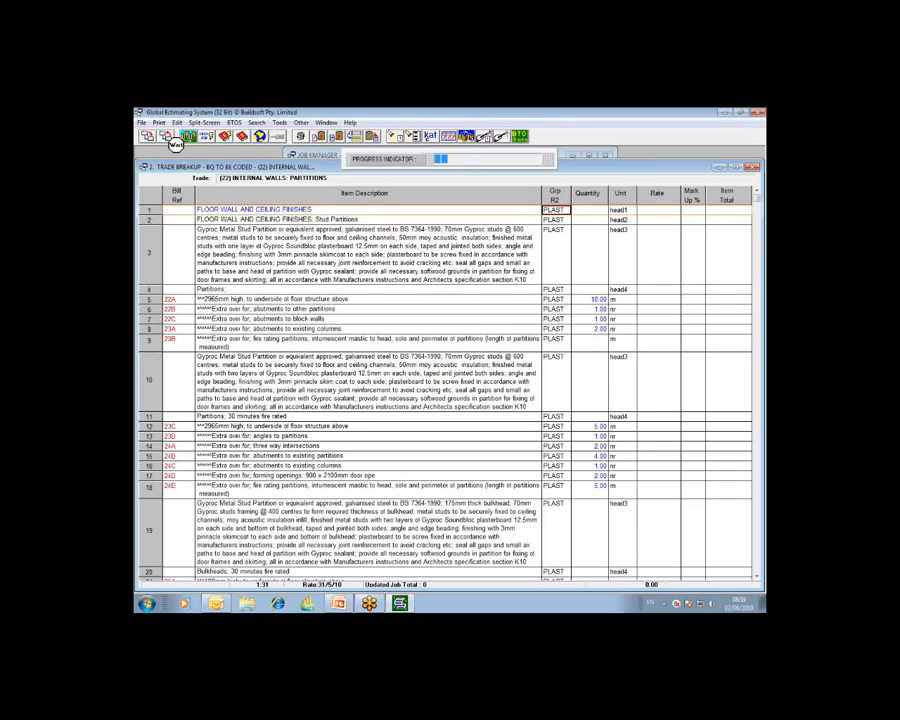
click(188, 216)
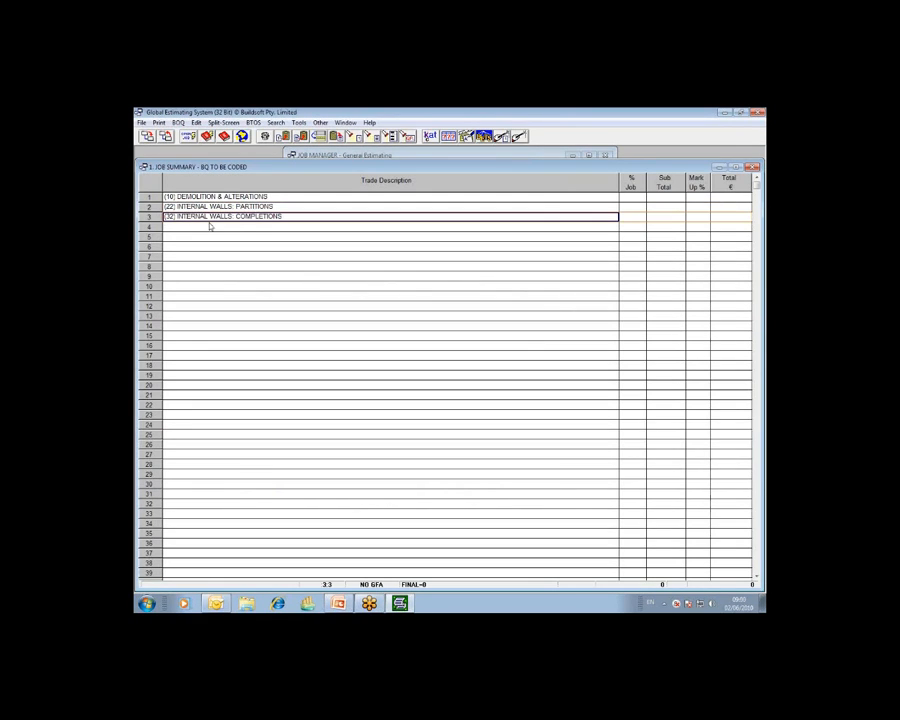
double_click(342, 219)
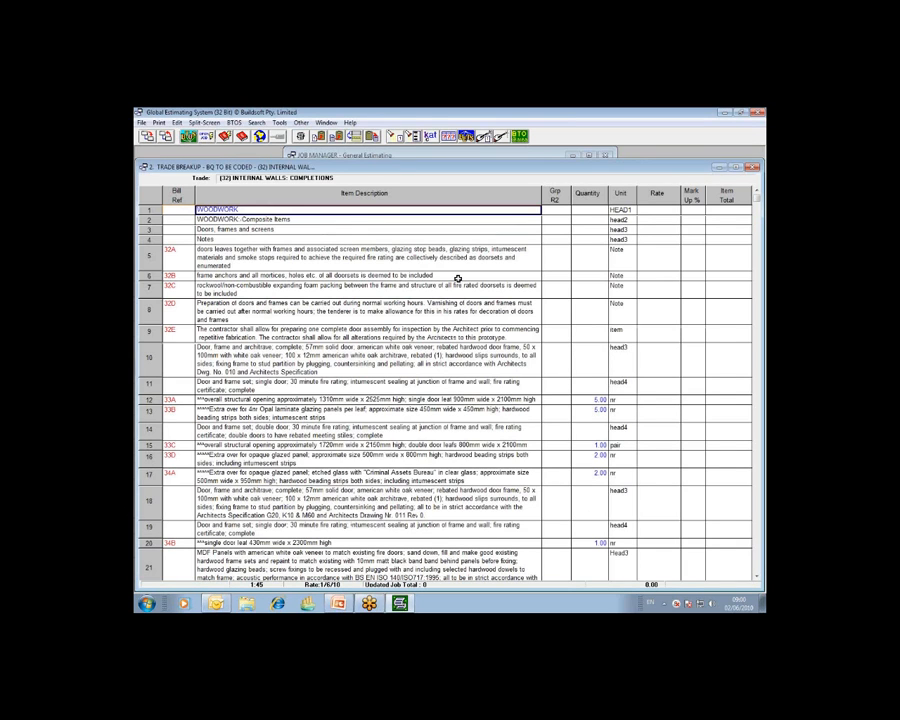
Examine the woodwork headings, notes and door items in the Internal Walls: Completions trade.
click(342, 256)
click(326, 211)
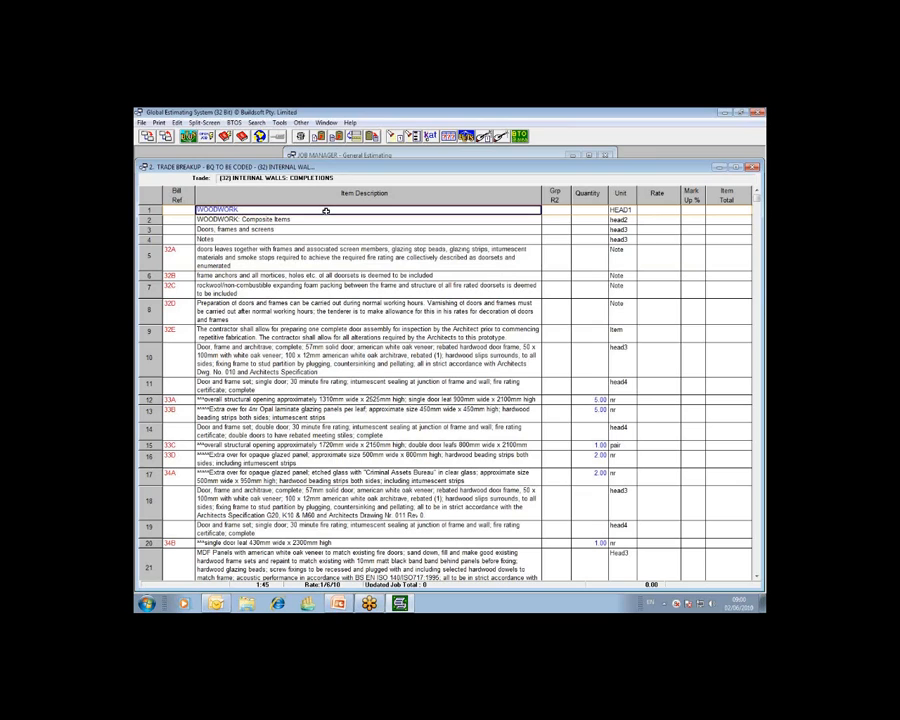
click(328, 257)
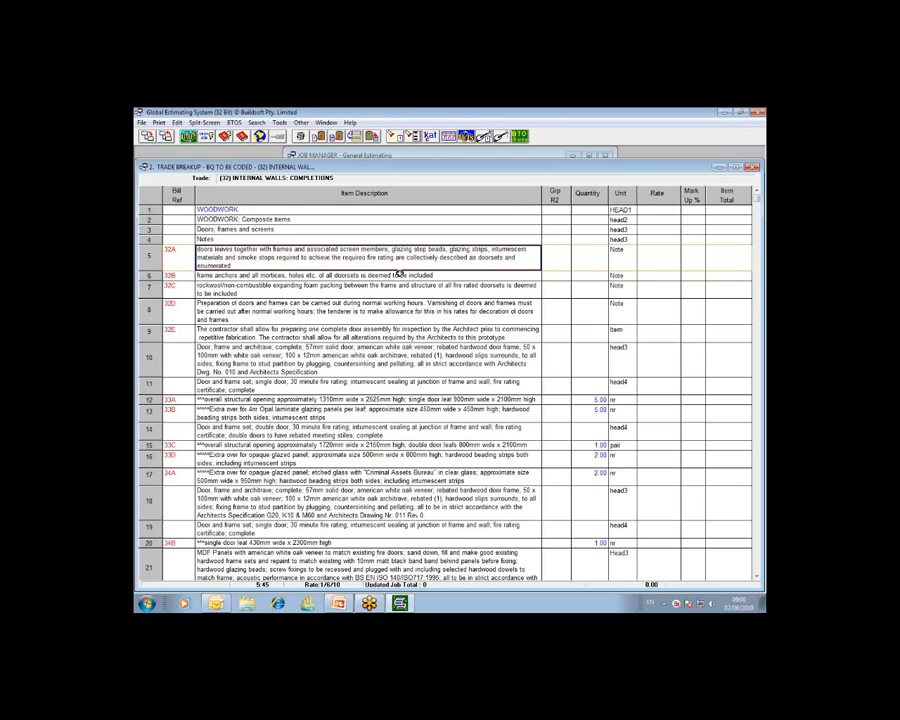
click(357, 360)
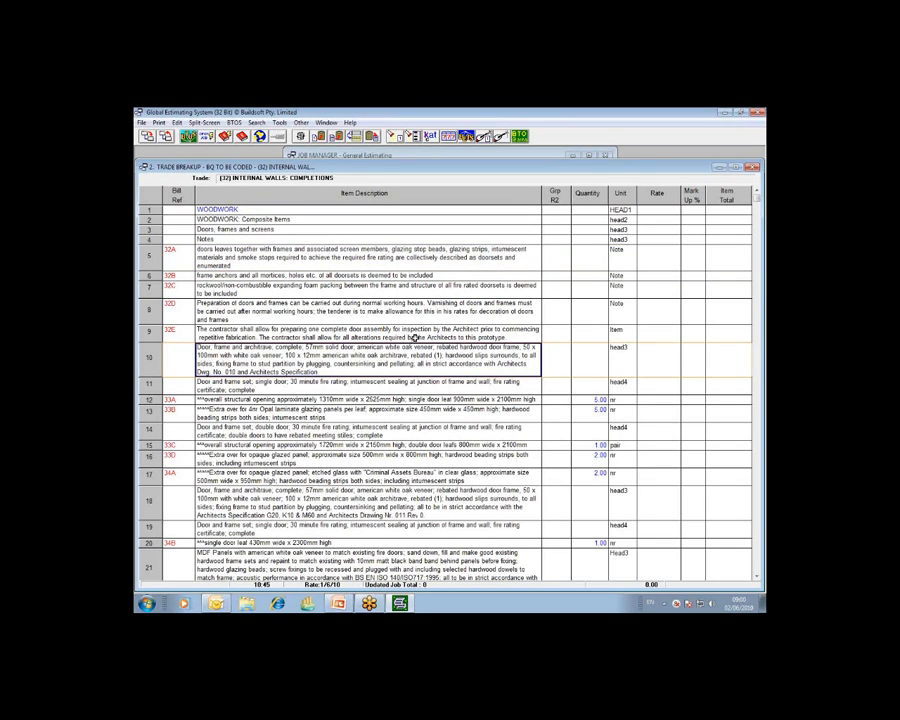
click(313, 208)
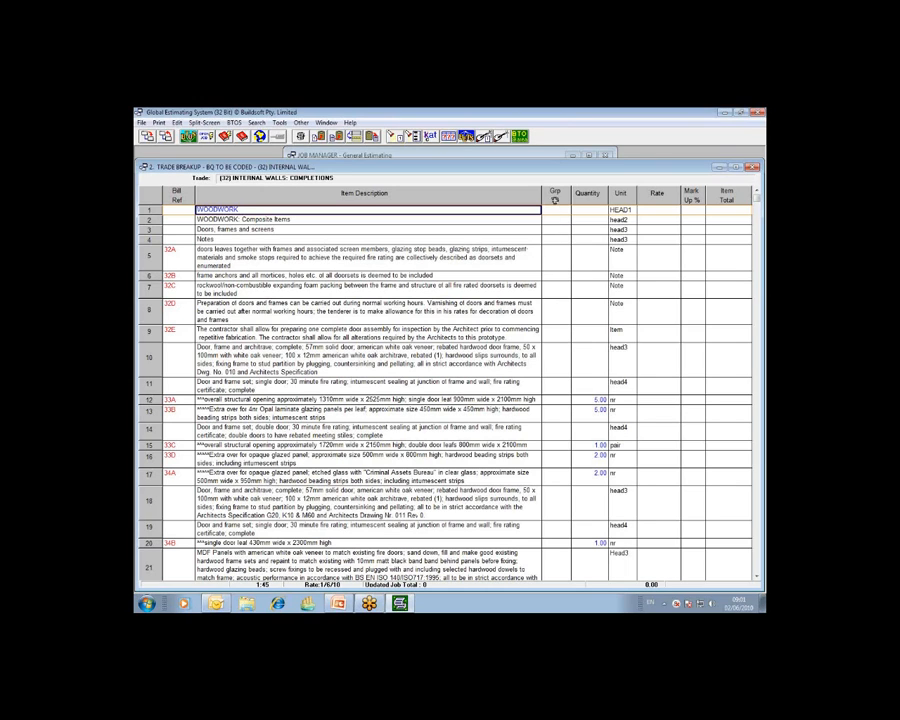
click(757, 206)
click(713, 244)
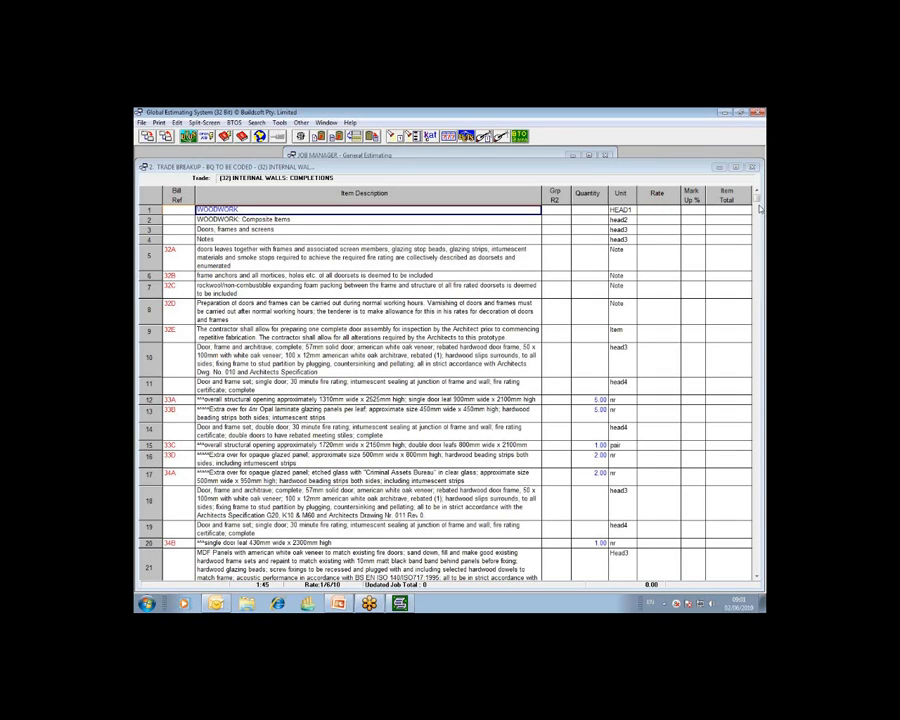
Open the rate breakup sheet of the WOODWORK heading in row 1.
click(660, 209)
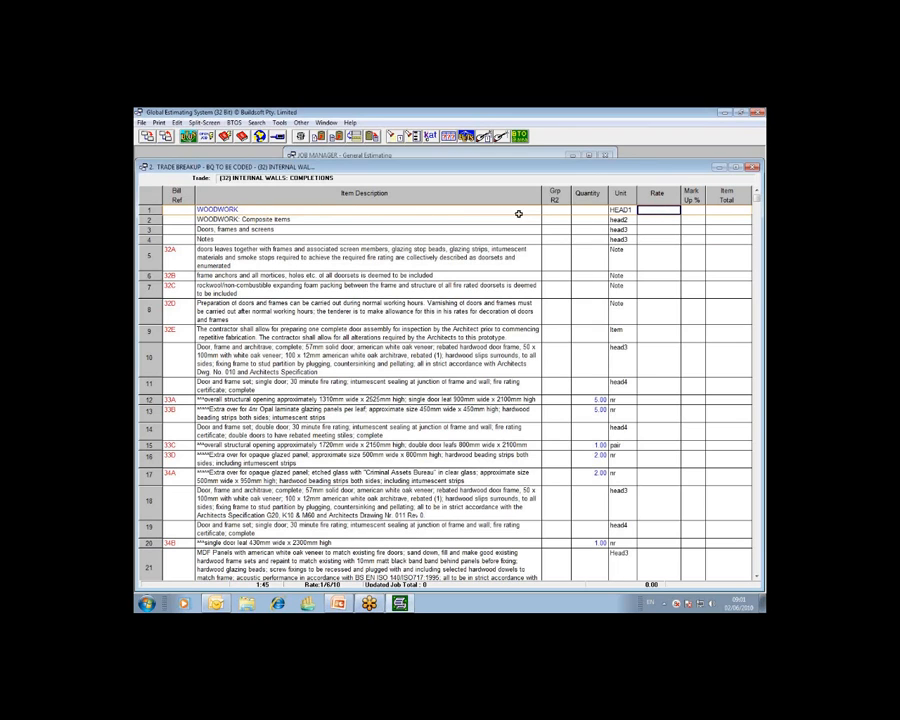
double_click(659, 209)
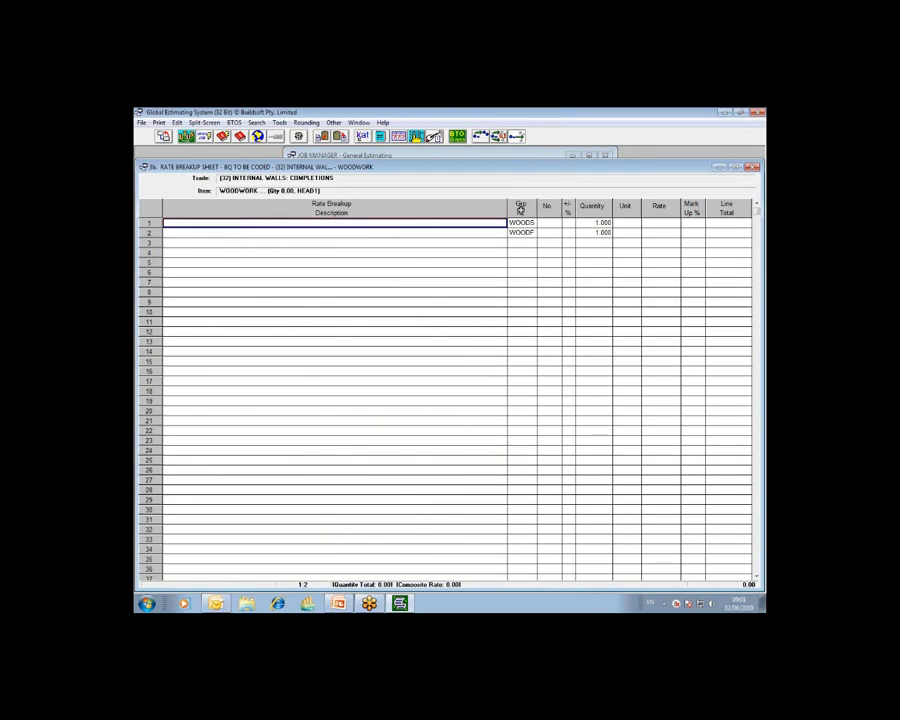
click(760, 207)
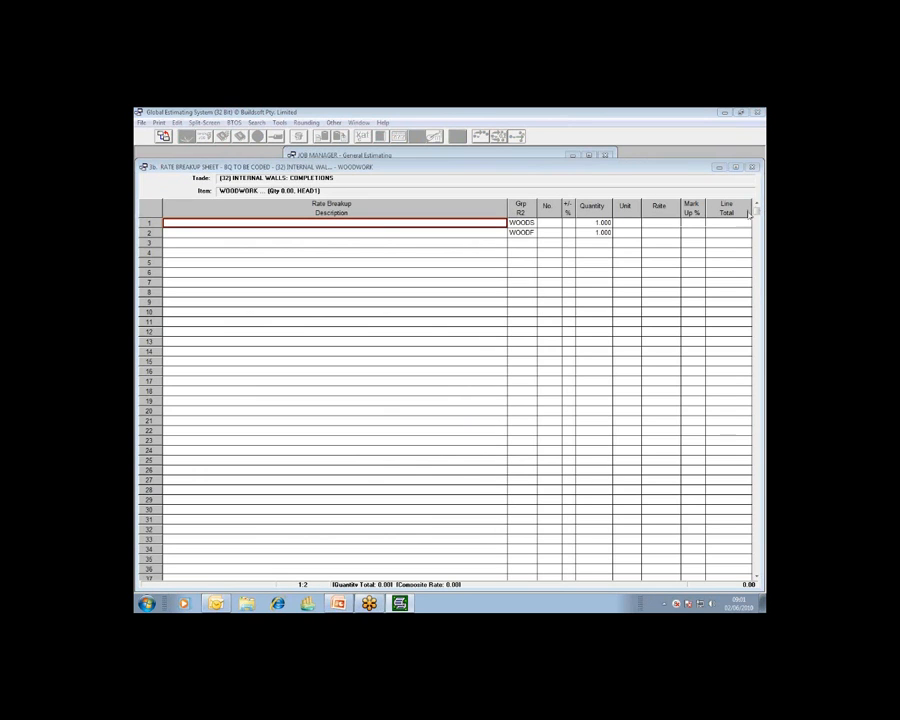
click(726, 243)
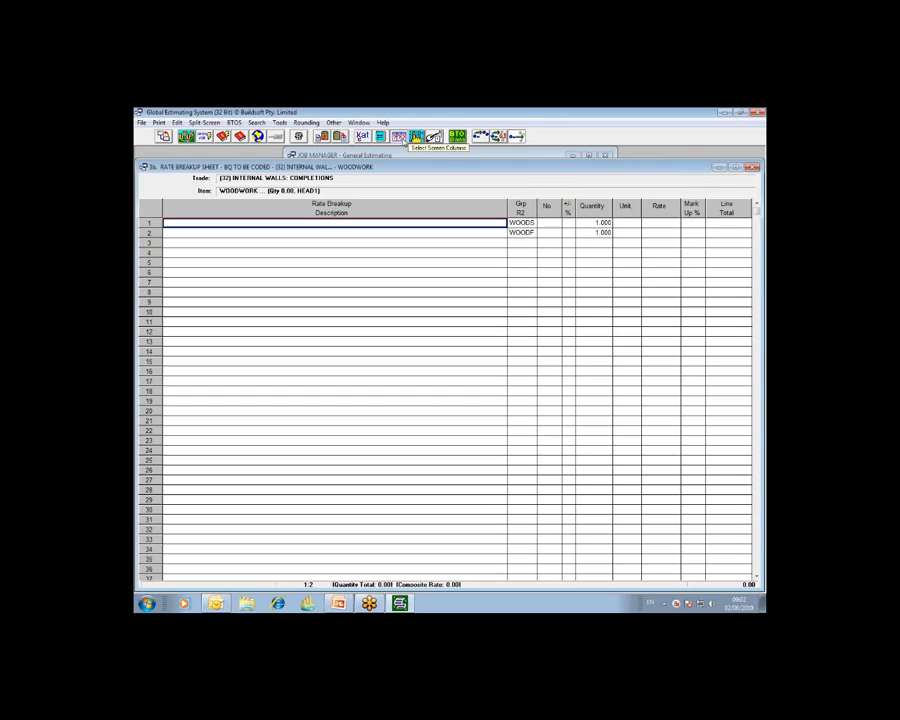
Check in the column selection that Group R2 is enabled for the rate breakup sheet.
click(415, 136)
click(434, 371)
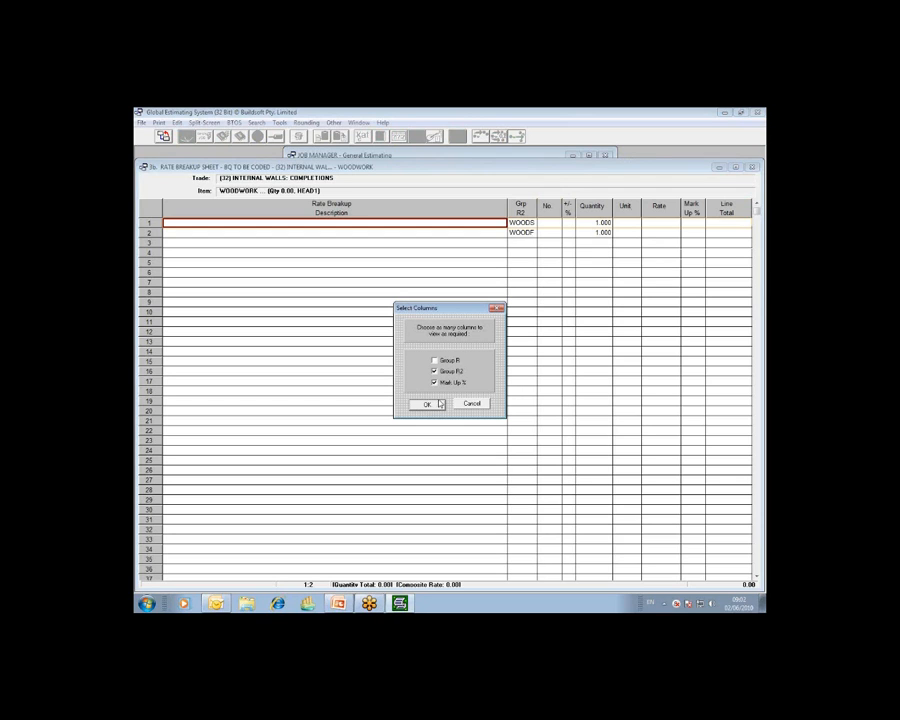
click(438, 403)
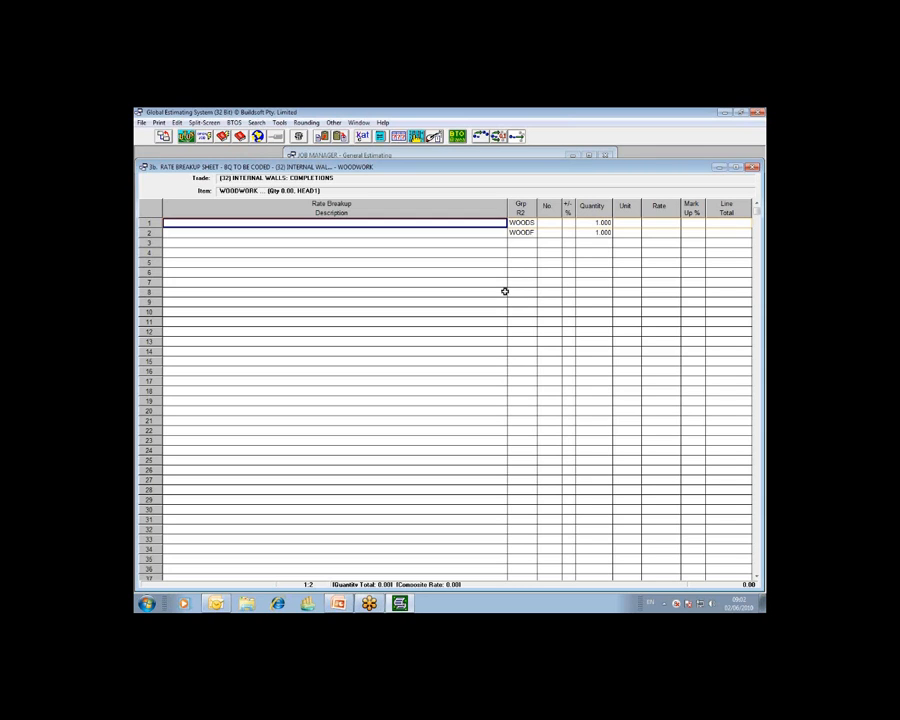
click(754, 203)
click(446, 156)
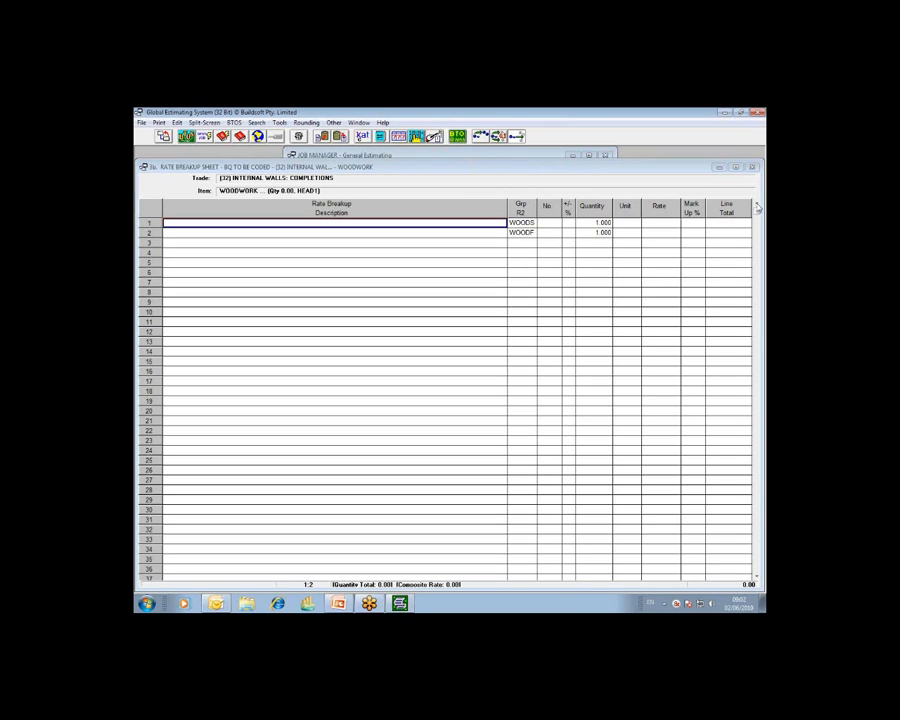
click(417, 136)
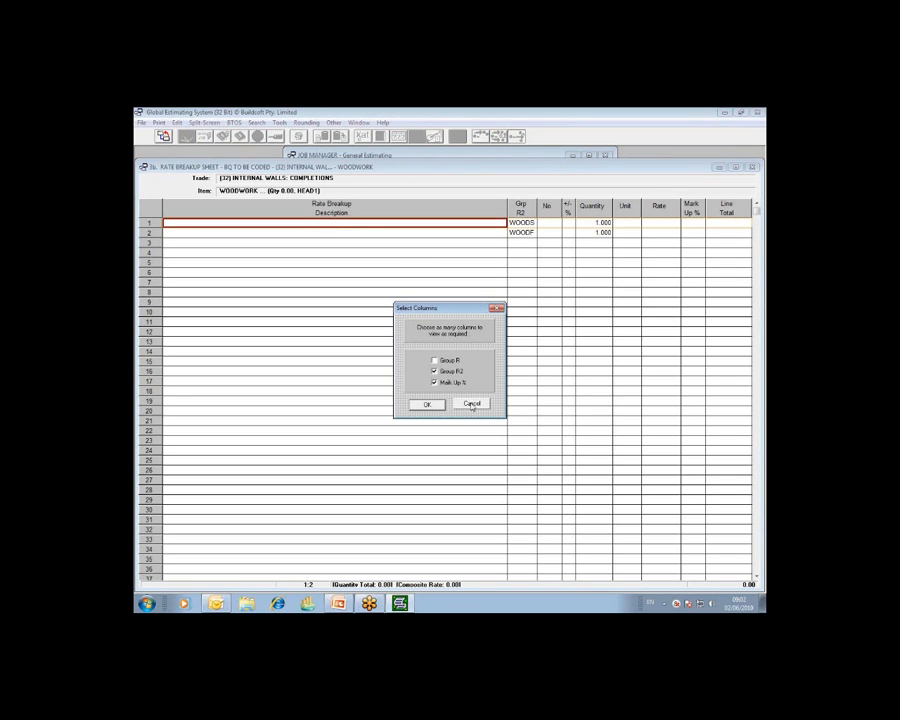
click(472, 404)
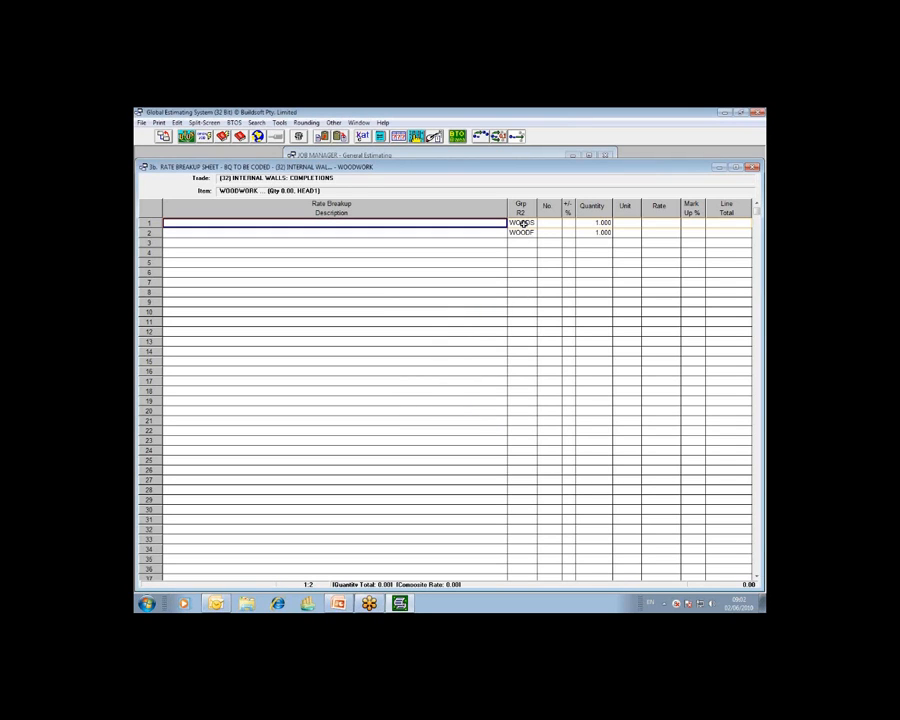
Look up the WOODS and WOODF codes of the two breakup lines in the R2 code list, and return to the trade breakup.
click(520, 223)
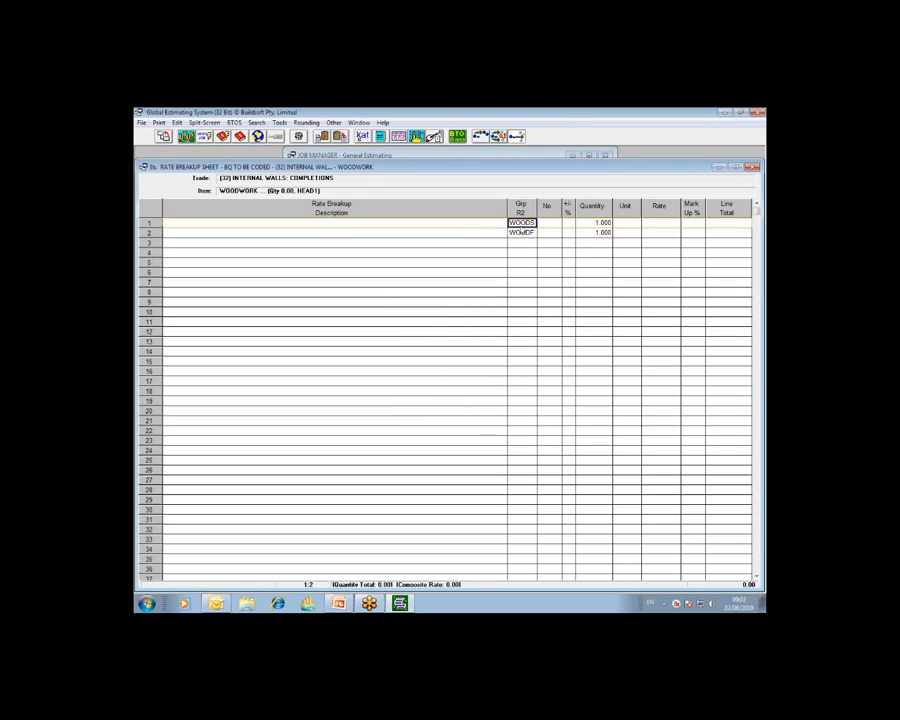
double_click(520, 223)
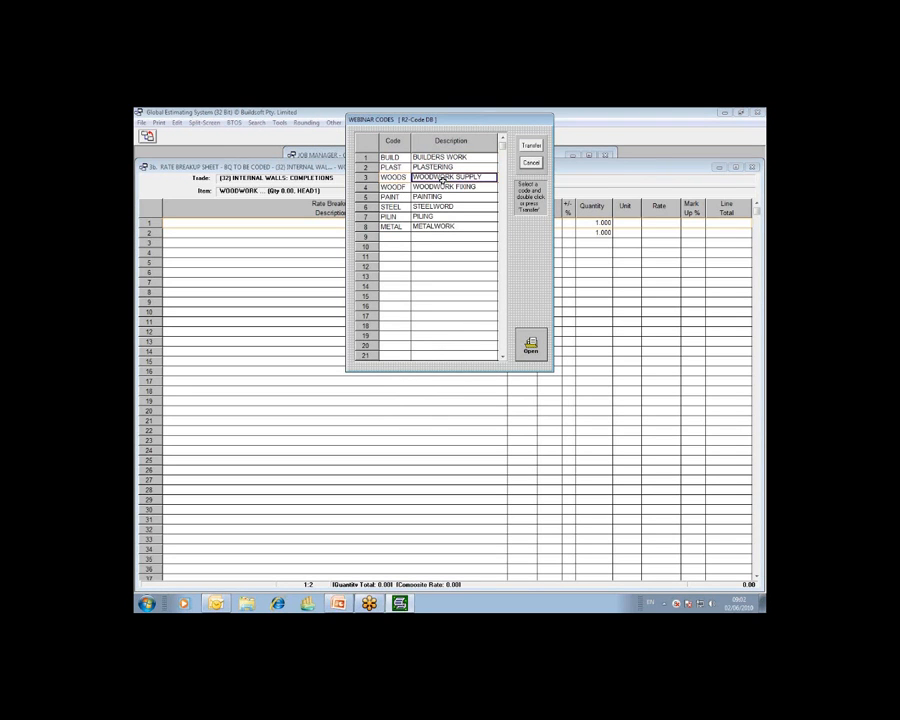
click(531, 162)
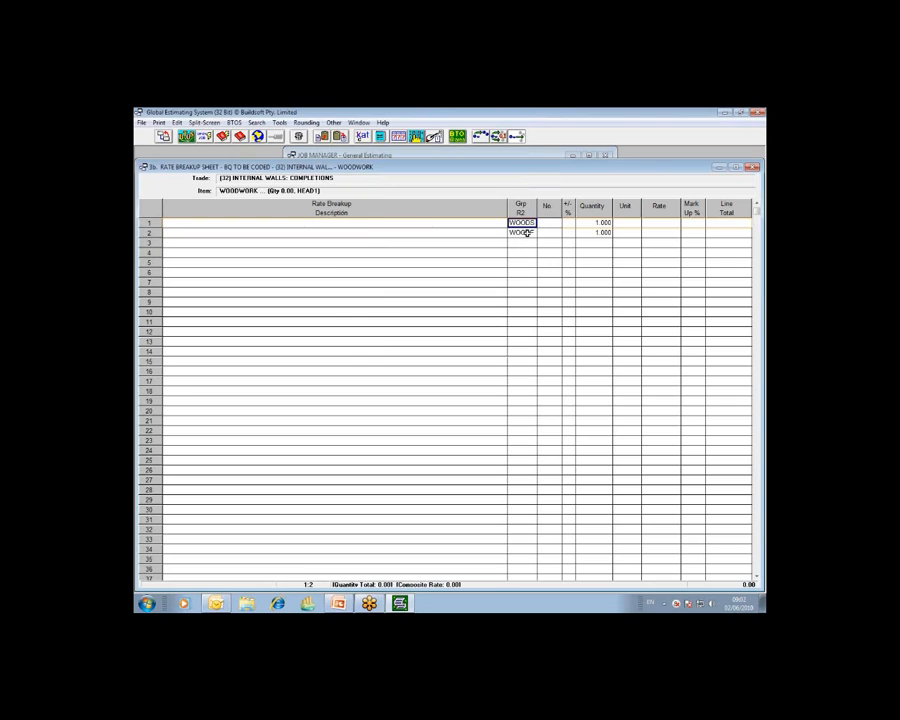
double_click(524, 232)
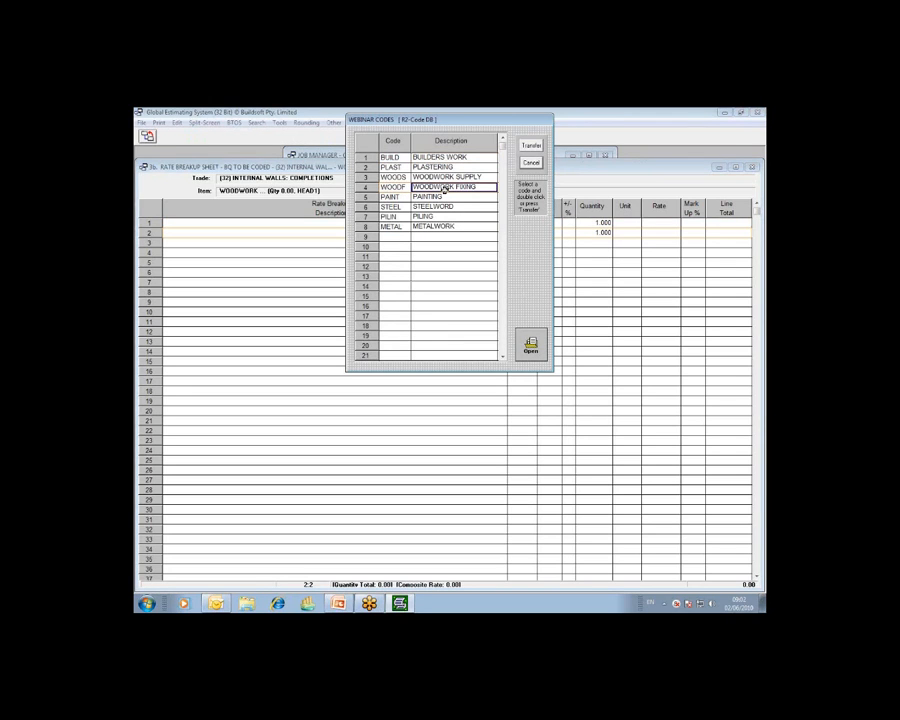
click(531, 162)
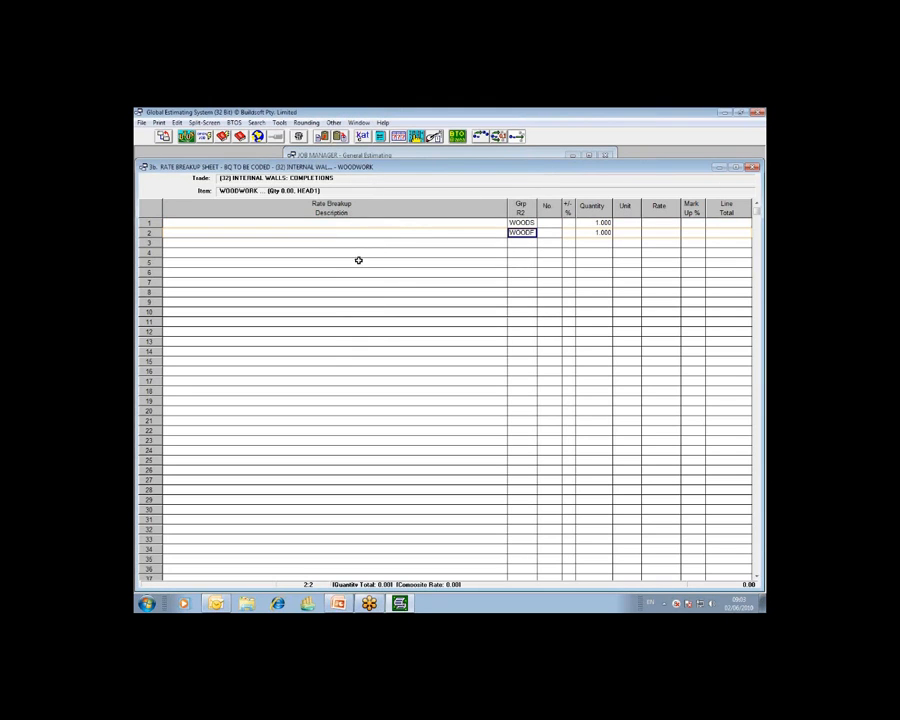
click(164, 137)
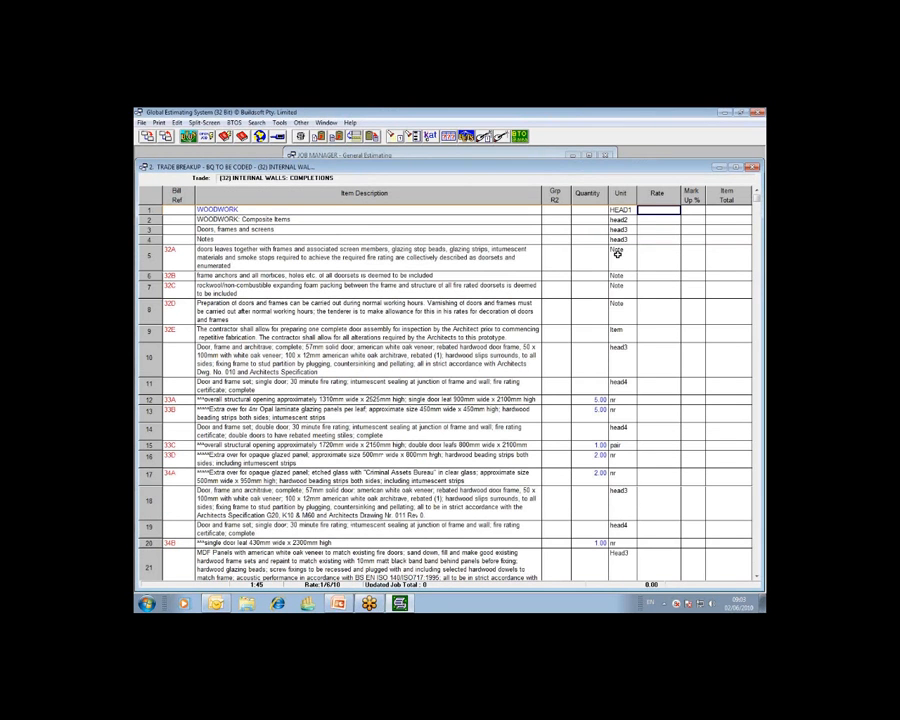
click(500, 208)
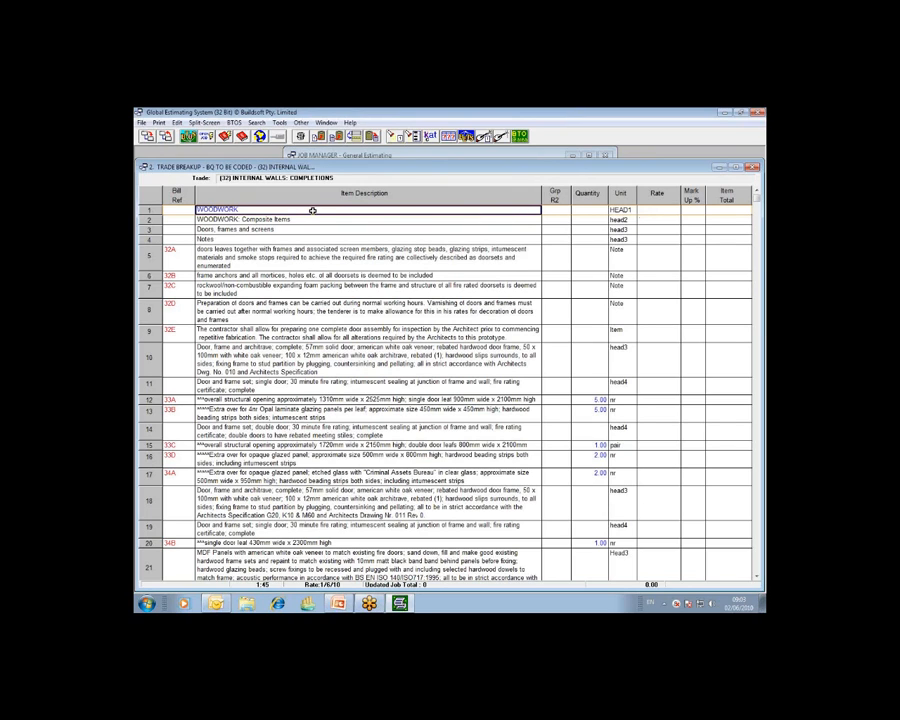
click(661, 211)
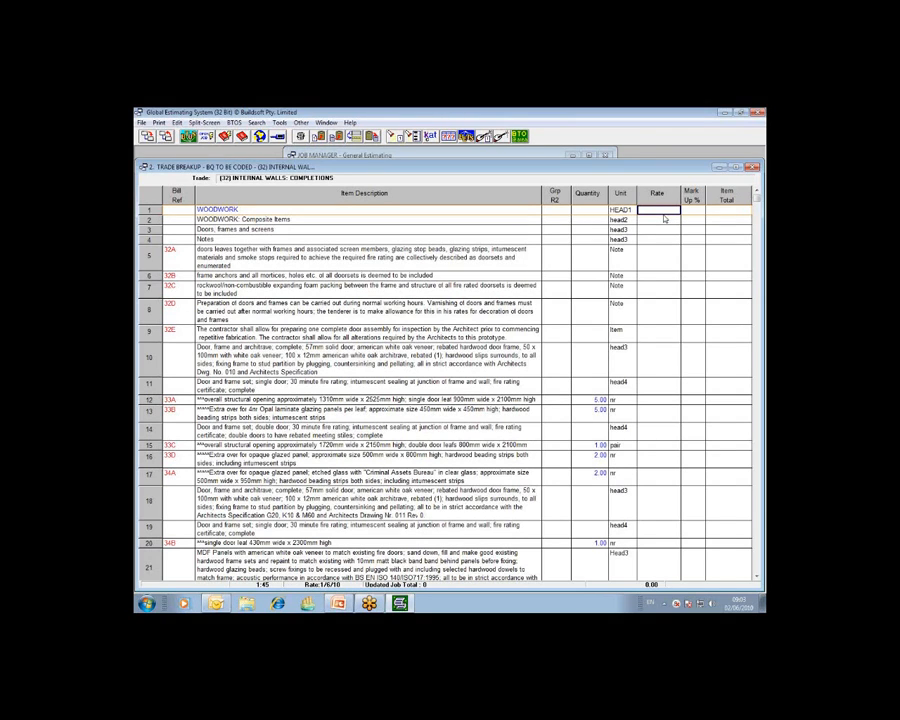
click(561, 210)
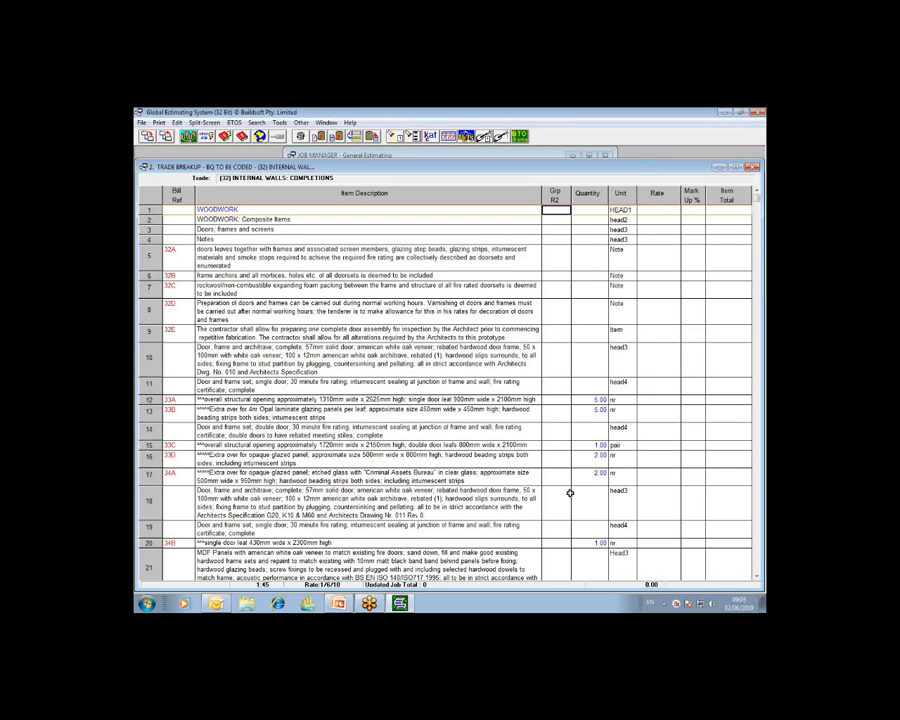
click(663, 212)
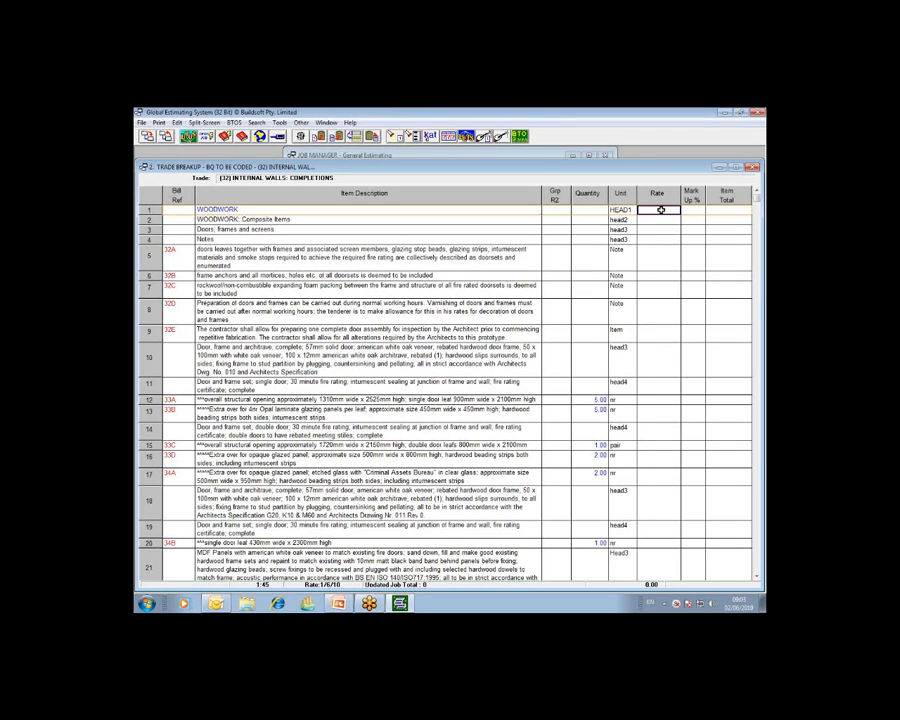
click(661, 221)
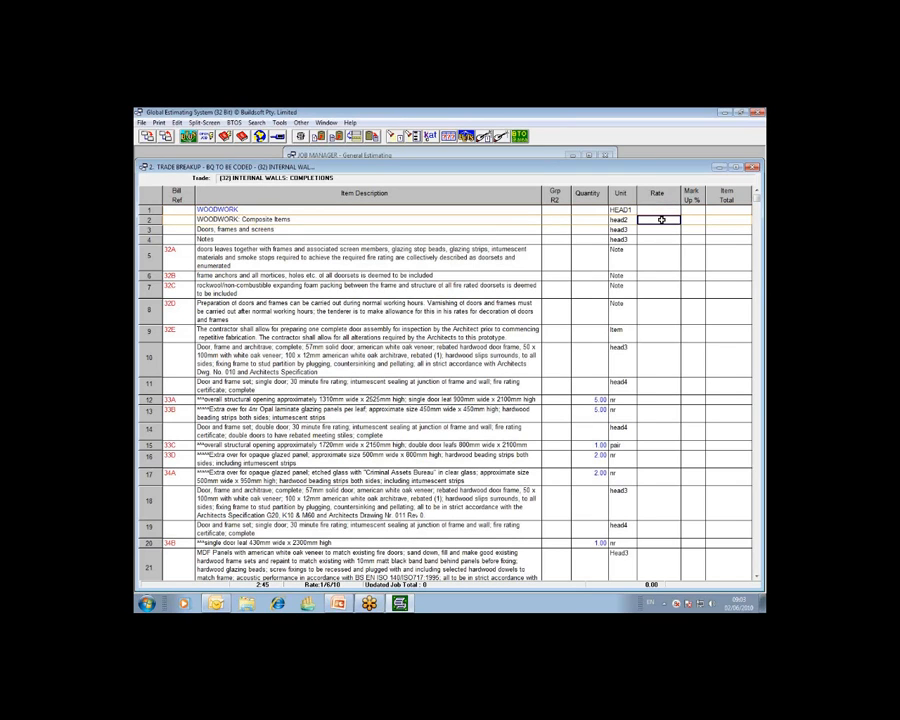
click(661, 230)
click(661, 241)
click(661, 255)
click(660, 277)
Examine the Internal Walls: Completions items from the WOODWORK heading through to the last ironmongery item.
click(663, 211)
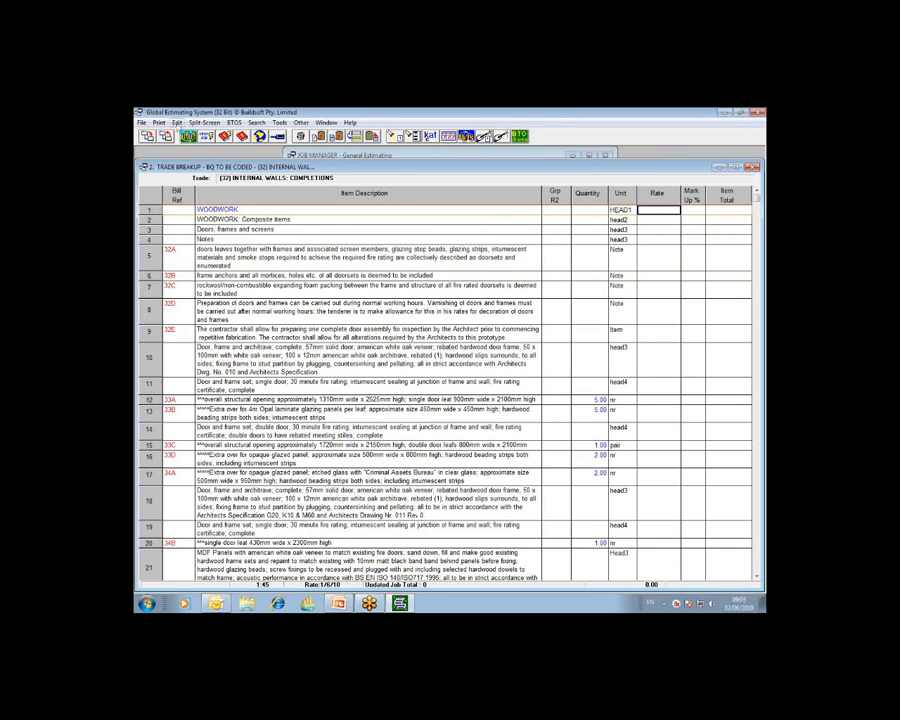
click(176, 122)
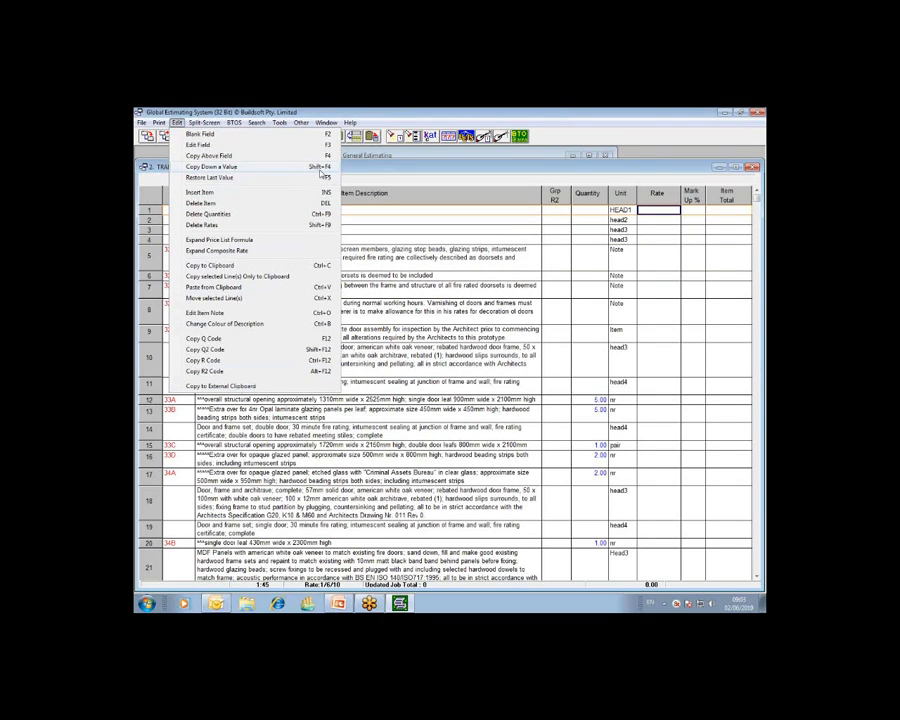
click(663, 211)
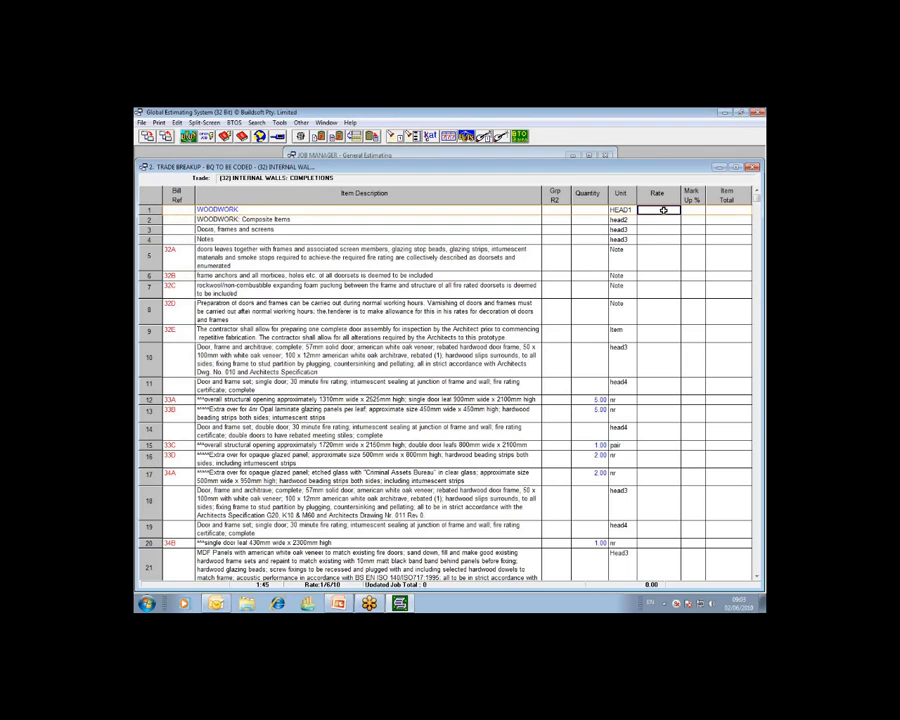
scroll(664, 237, down, 6)
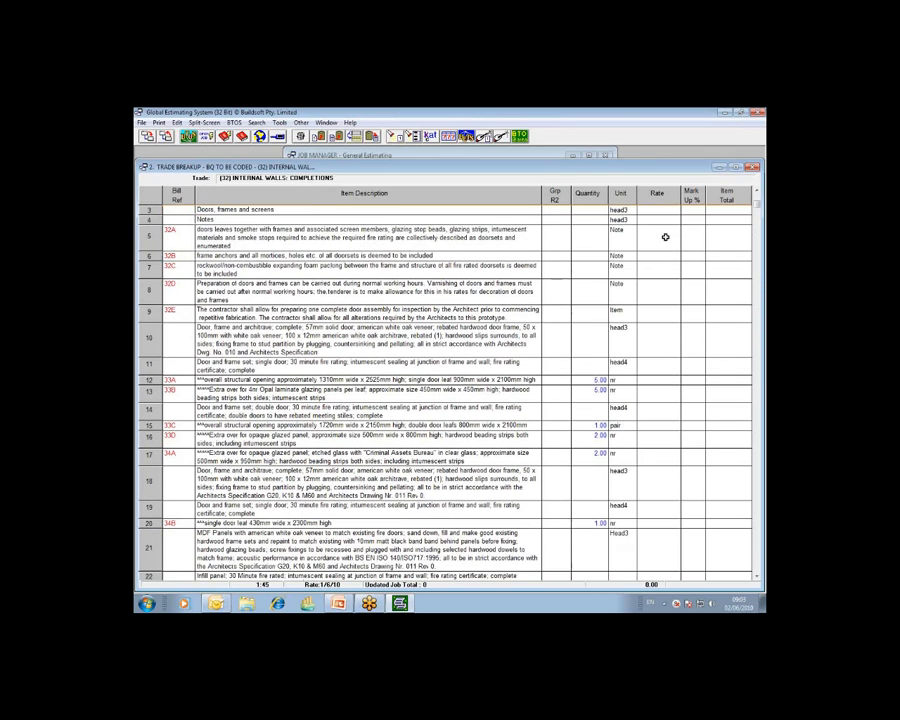
scroll(664, 237, down, 10)
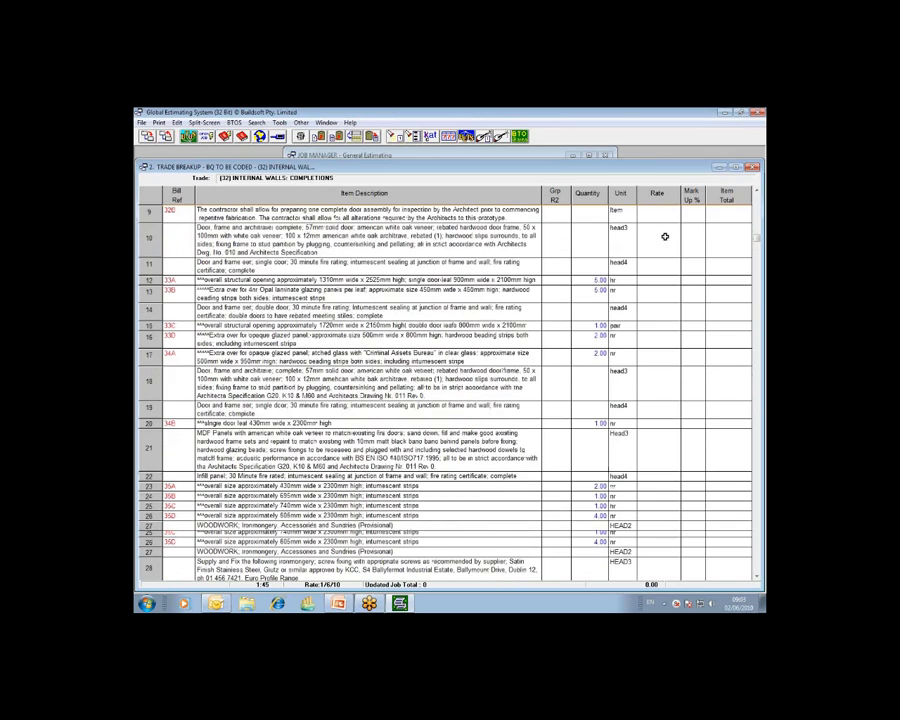
scroll(664, 237, down, 5)
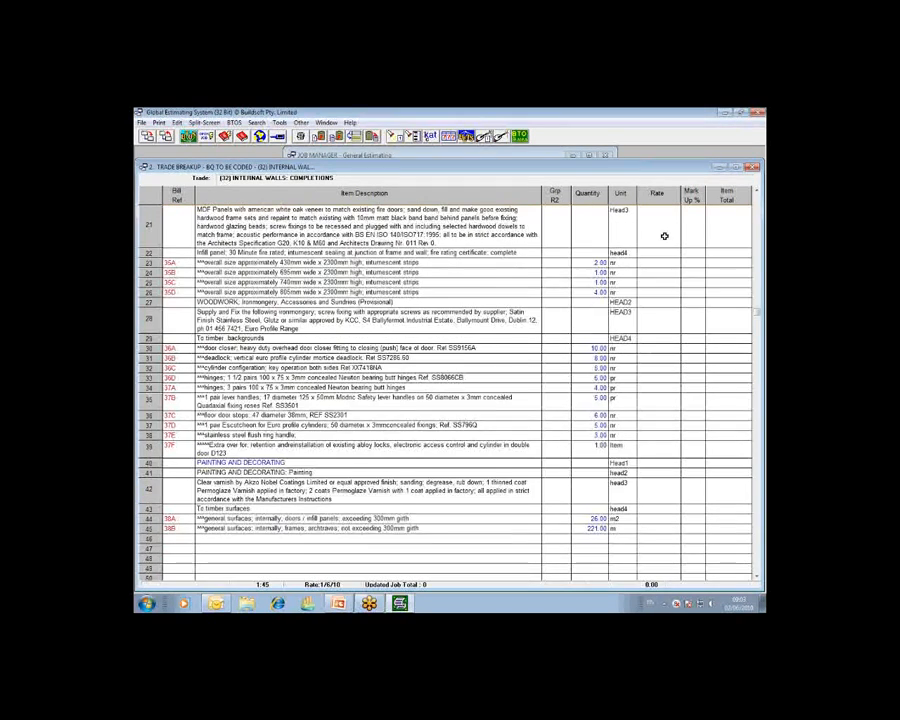
click(651, 408)
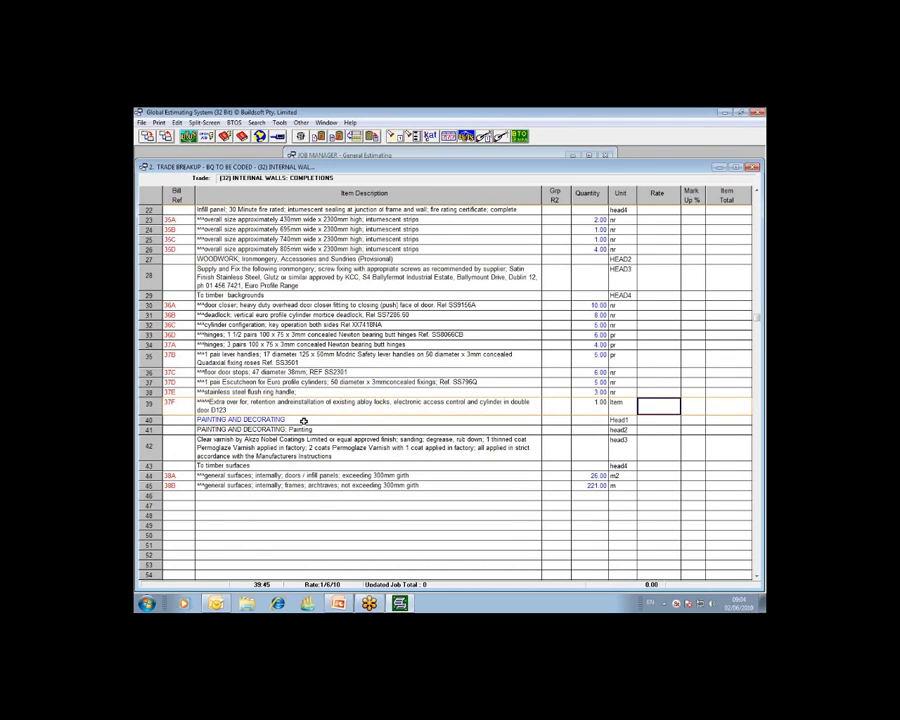
Assign the PAINT code from the R2 code list to the PAINTING AND DECORATING main heading in row 40.
click(539, 419)
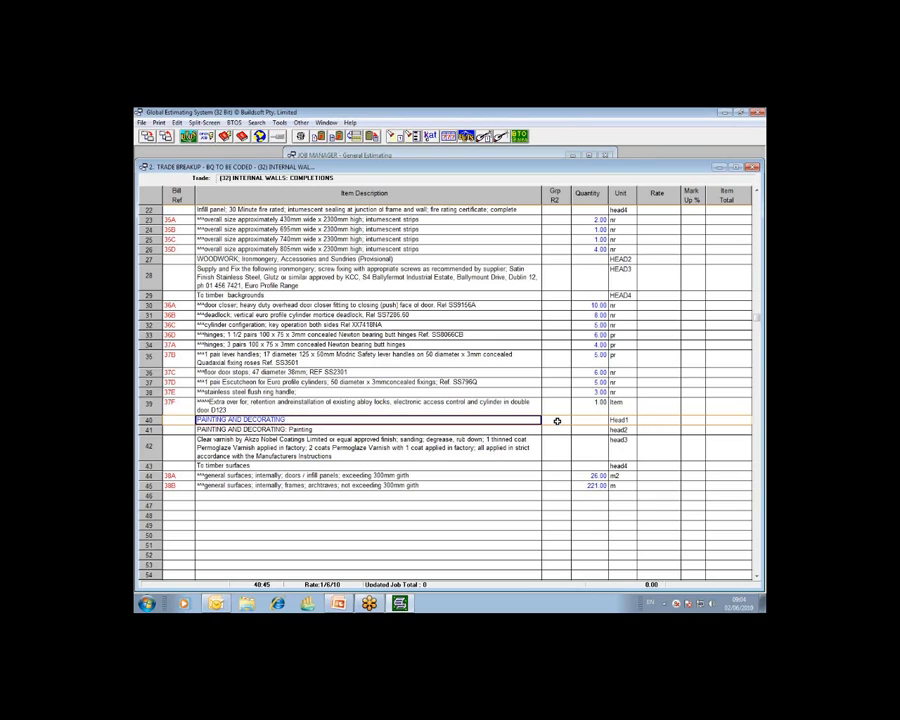
click(557, 421)
double_click(560, 419)
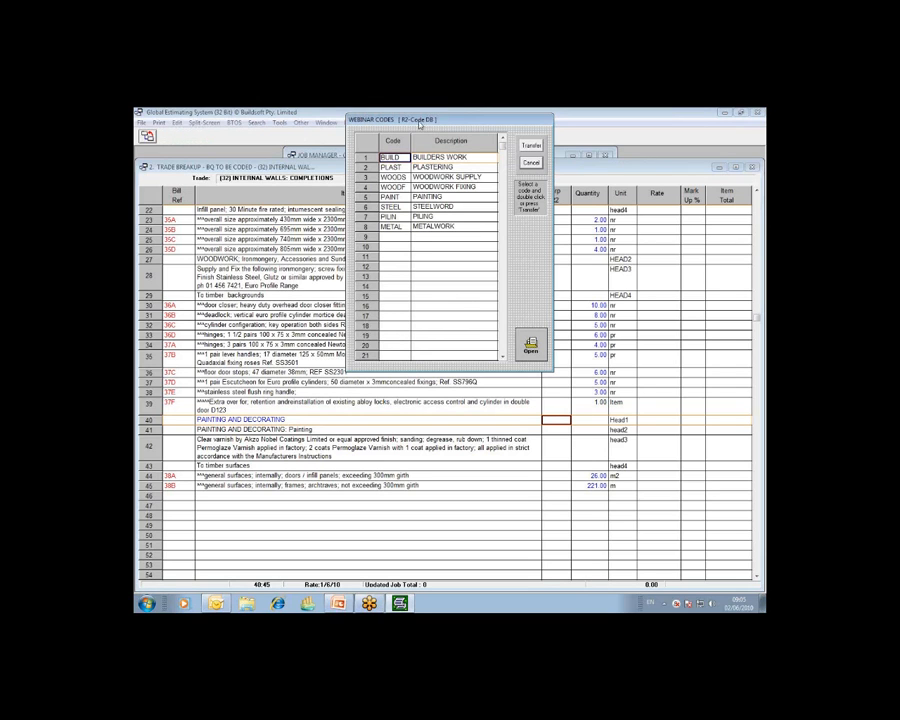
click(393, 198)
double_click(394, 198)
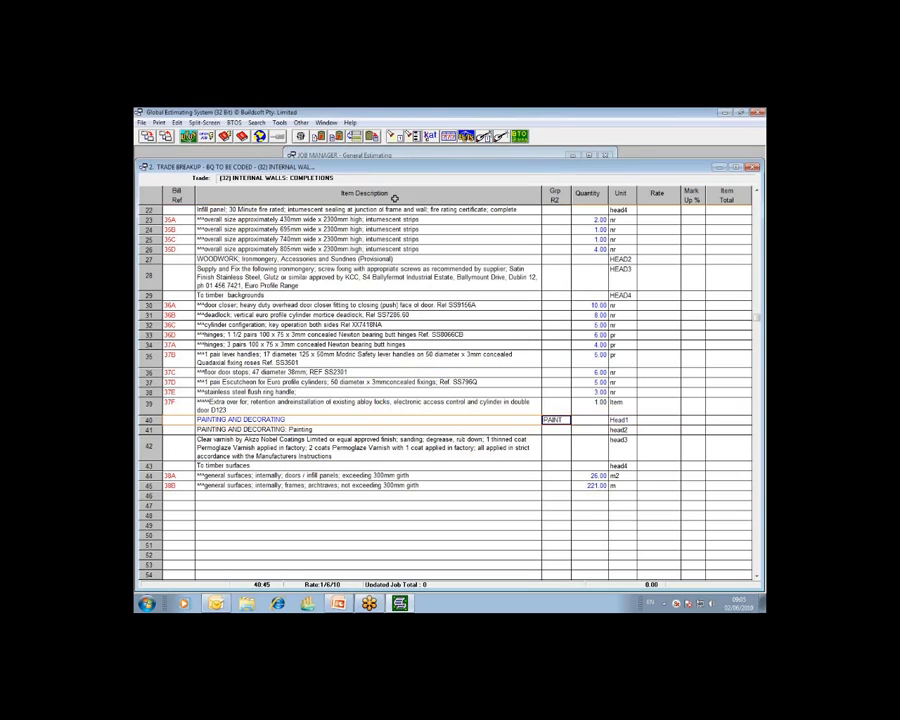
click(517, 420)
click(556, 420)
click(525, 420)
click(556, 420)
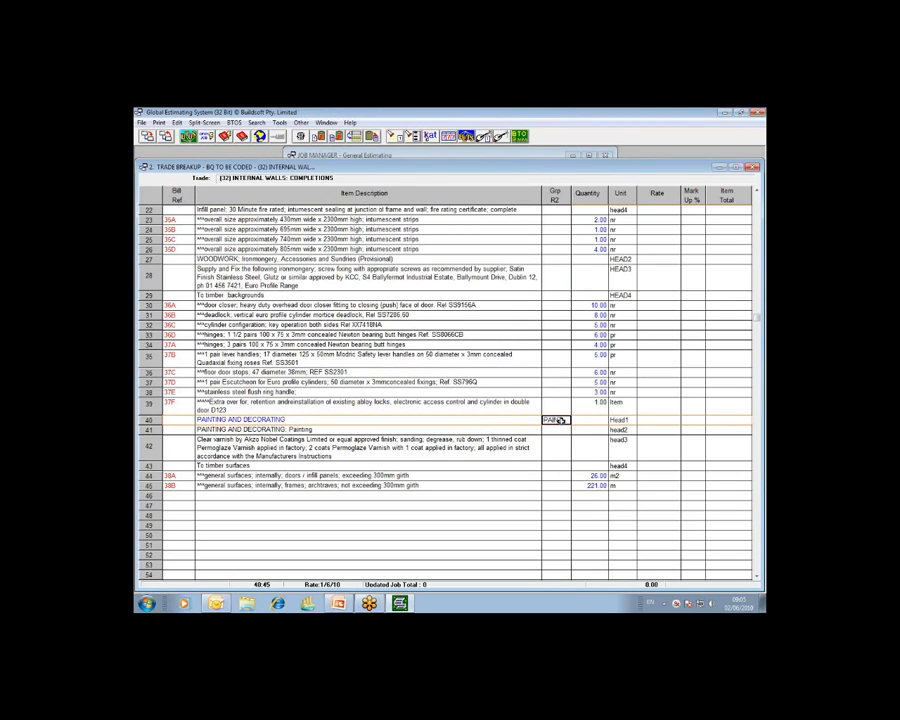
Assign the PAINT code from the R2 code list to the Painting subheading in row 41.
click(558, 430)
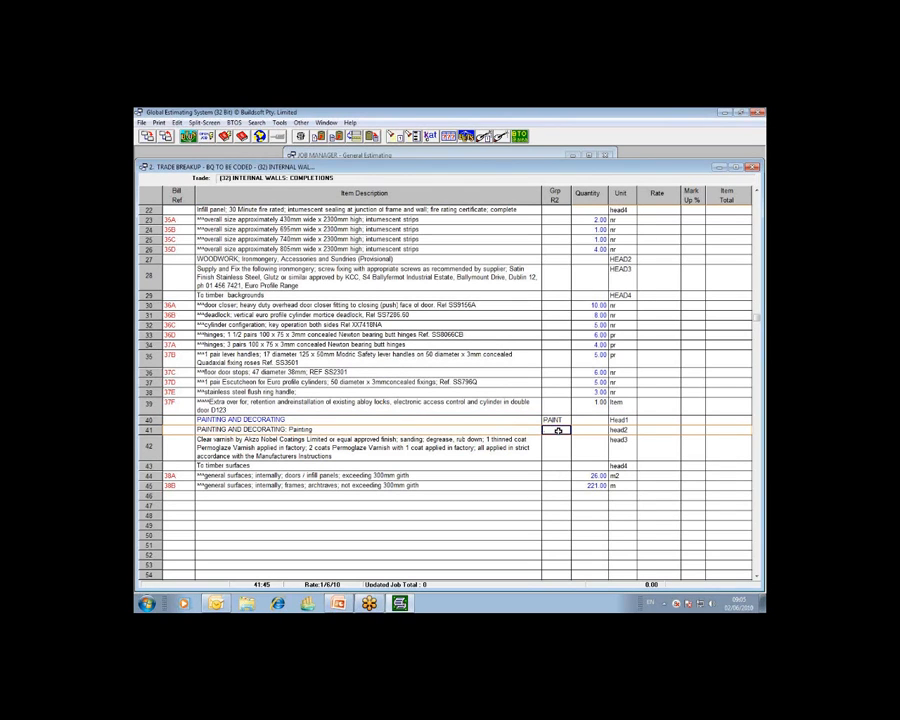
double_click(558, 430)
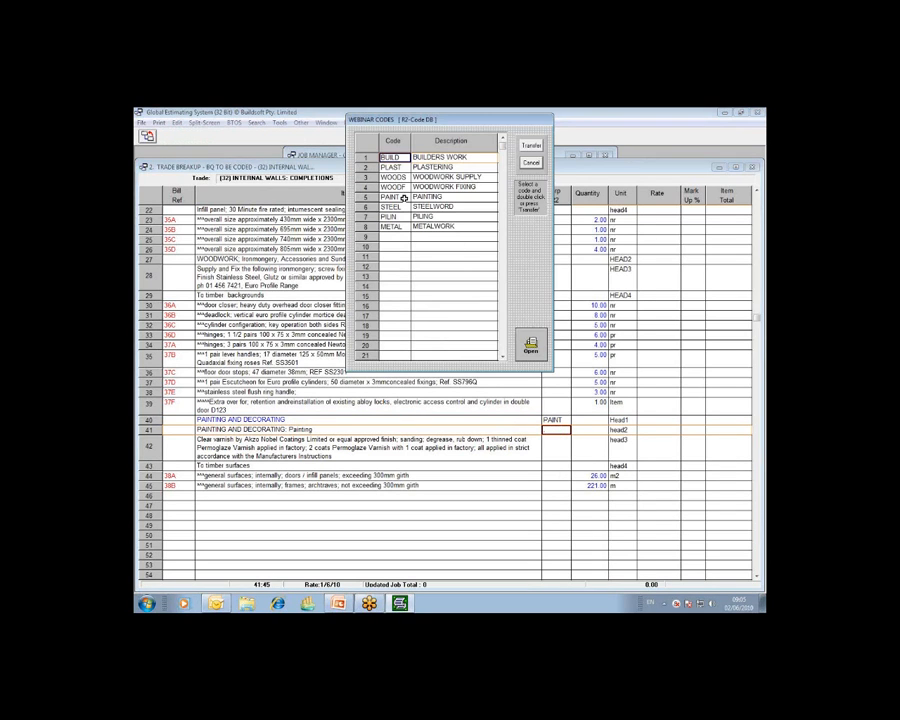
double_click(403, 197)
Copy the PAINT code from the row above into Group R2 of the remaining painting rows 42 to 45.
click(551, 445)
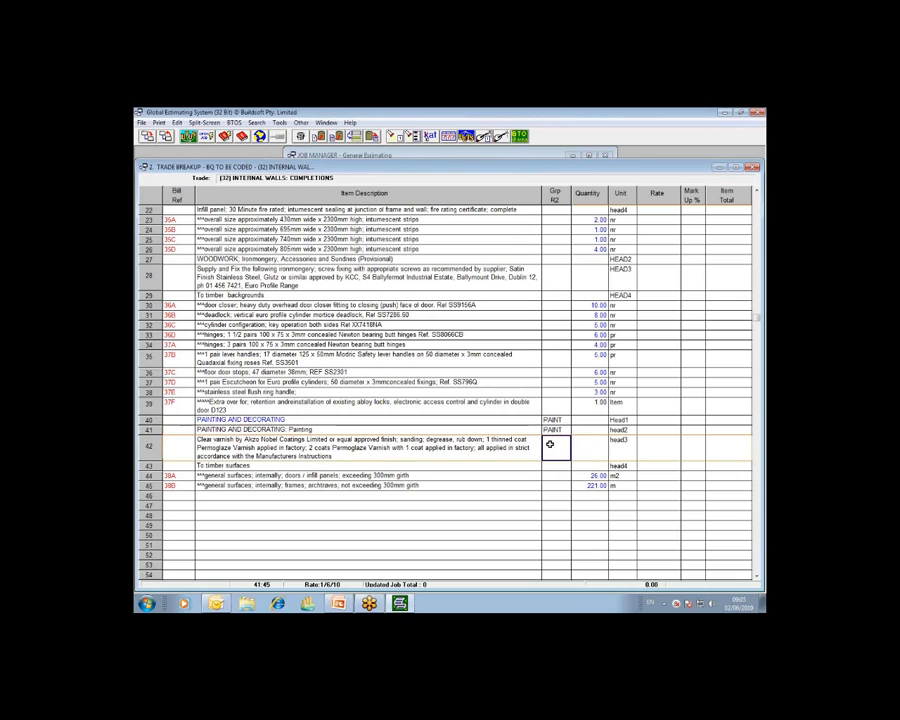
click(177, 123)
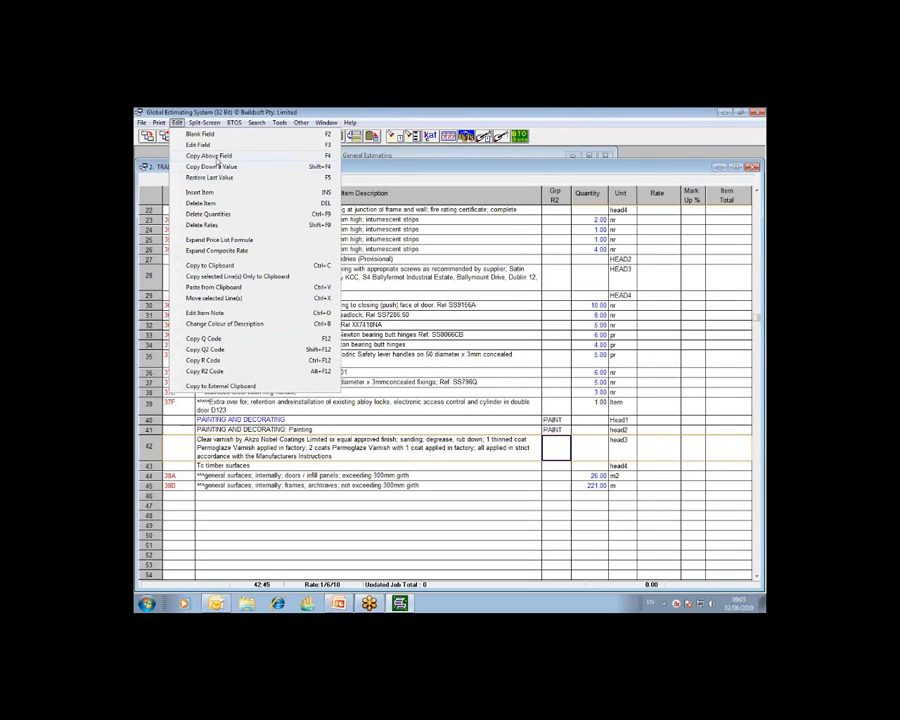
click(557, 443)
key(ctrl+d)
click(557, 466)
key(ctrl+d)
click(558, 476)
key(ctrl+d)
click(557, 486)
key(ctrl+d)
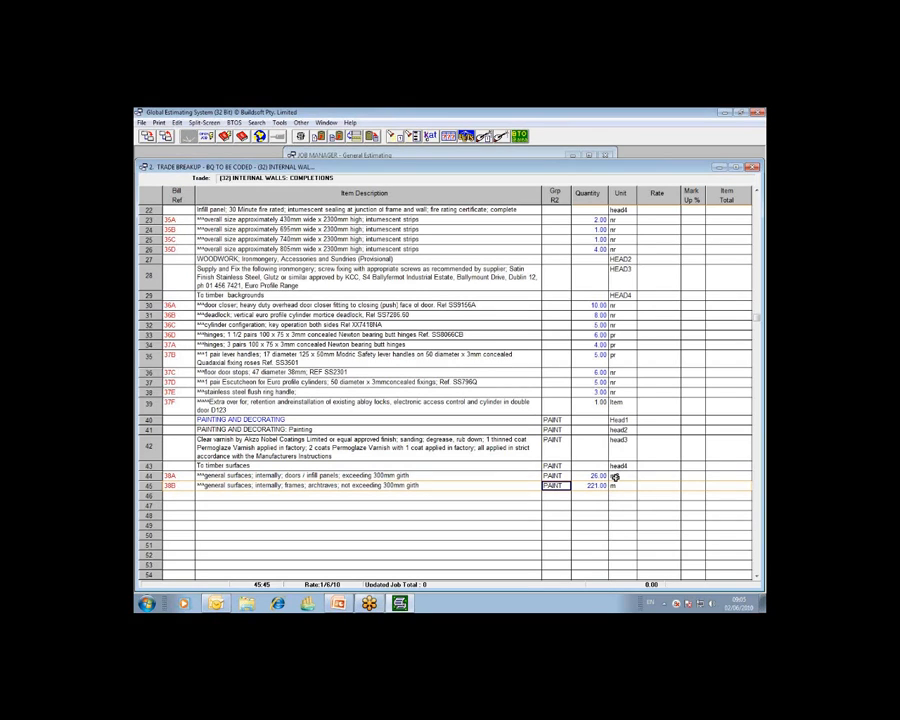
Review the Group R2 coding of the Demolition & Alterations trade against the R2 code list, leaving the codes as they are.
click(167, 137)
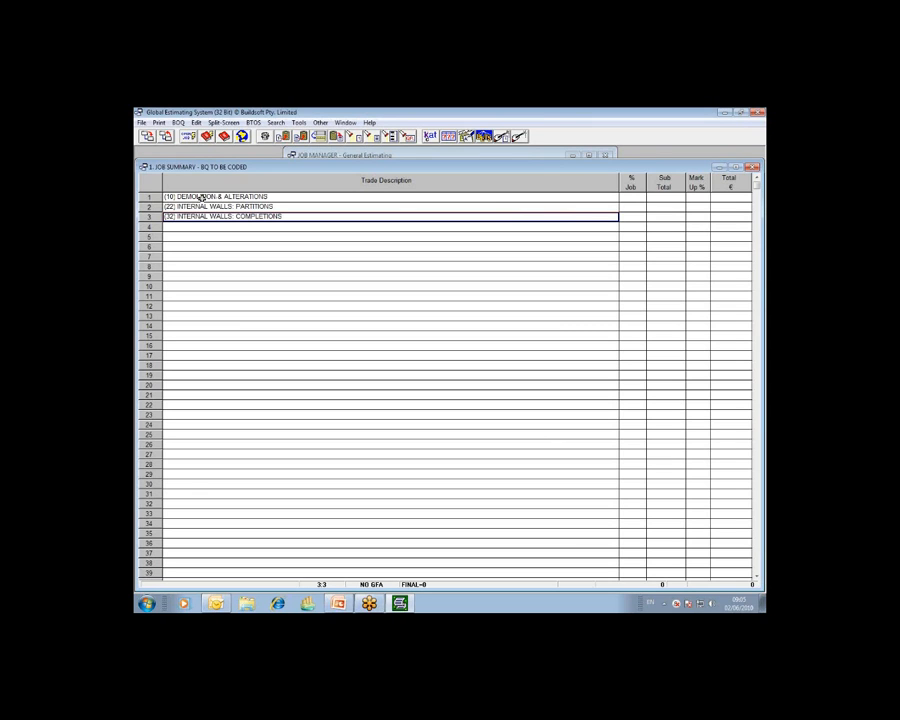
double_click(201, 197)
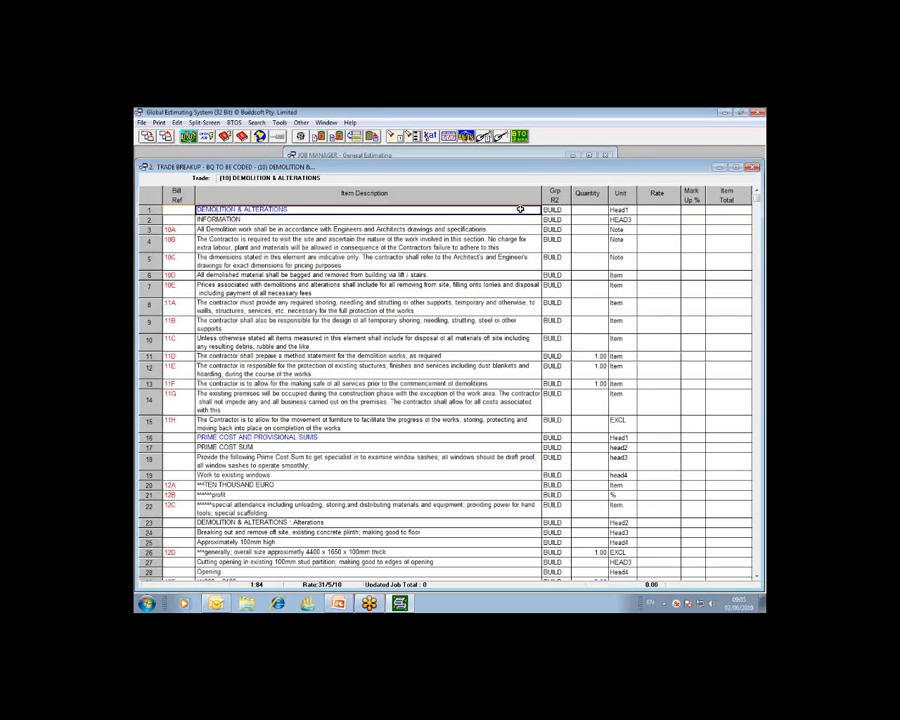
drag(758, 202, 746, 221)
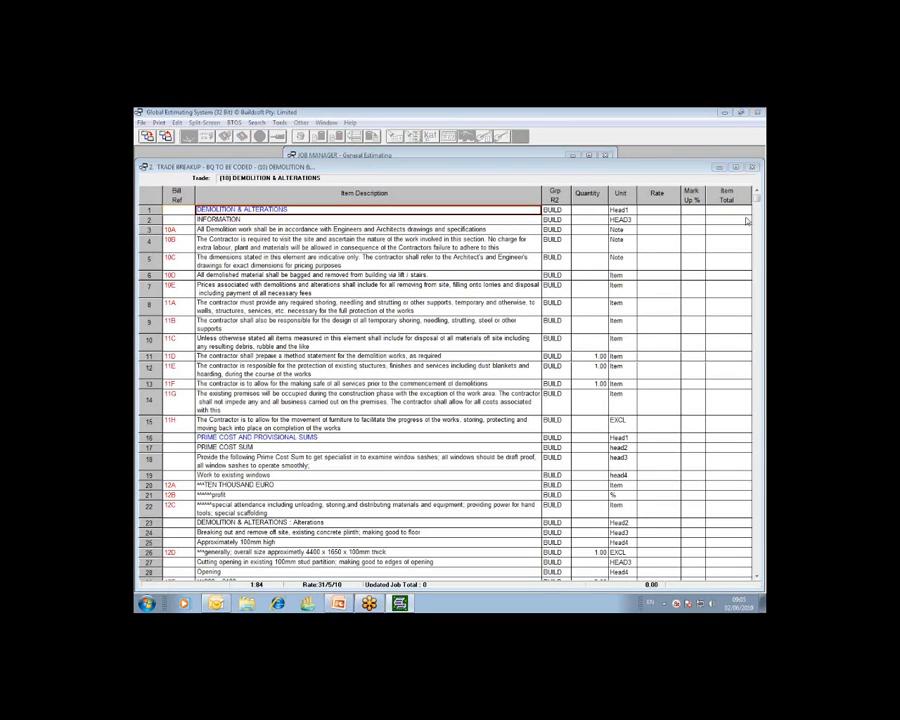
click(727, 242)
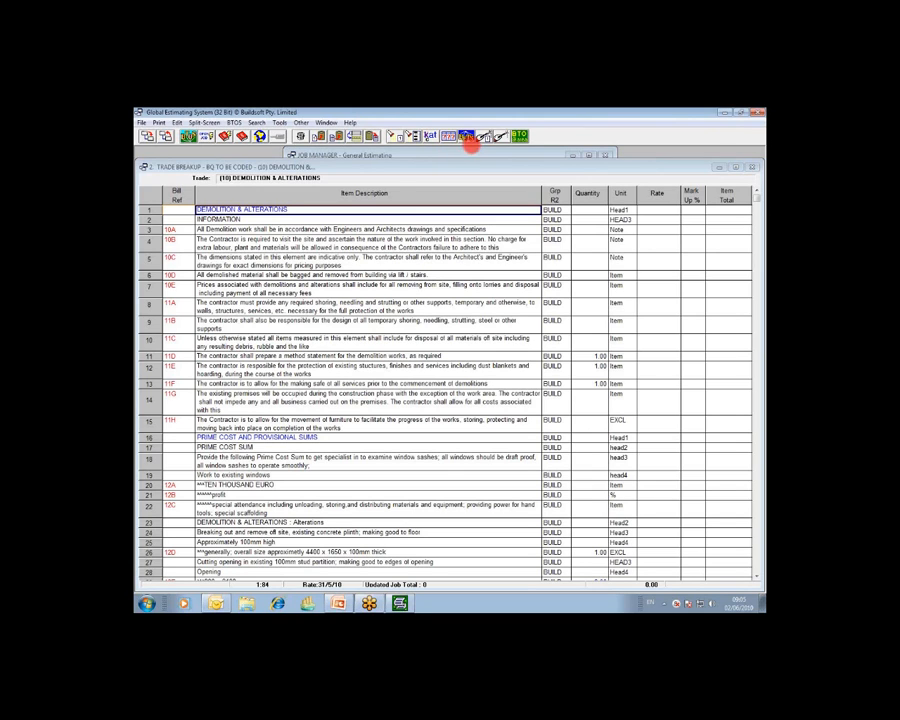
double_click(556, 210)
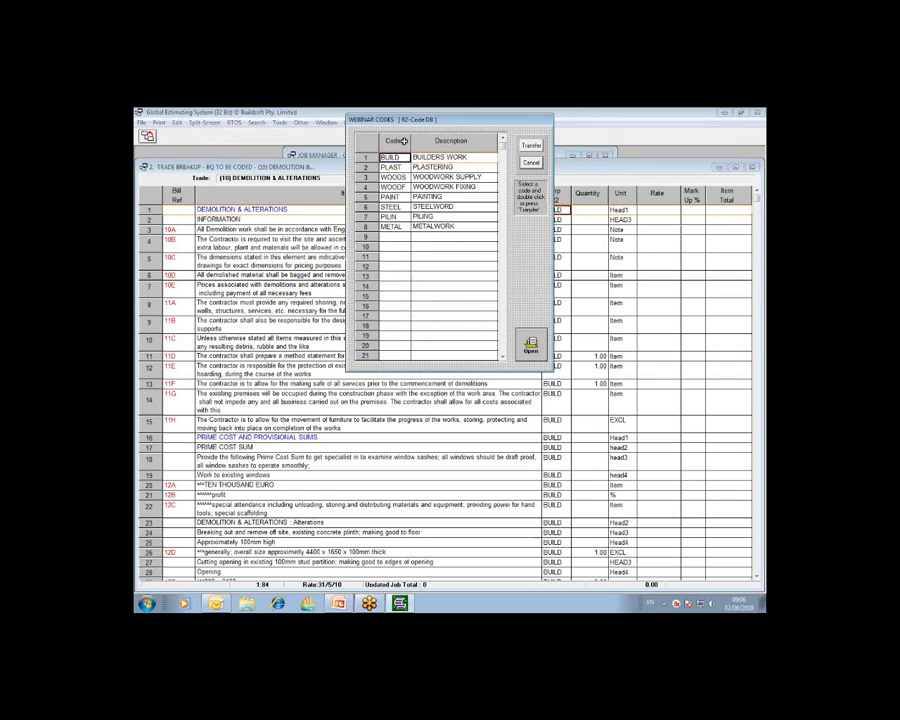
click(533, 165)
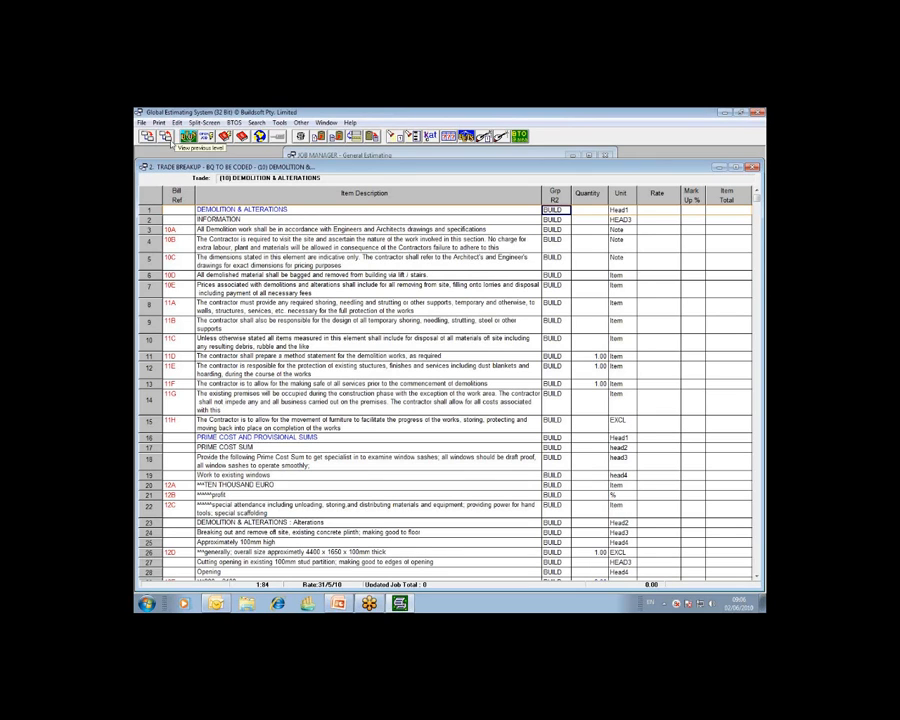
Review the rate breakup sheet of the WOODWORK heading in the Internal Walls: Completions trade, and return to the trade breakup.
click(168, 139)
click(186, 216)
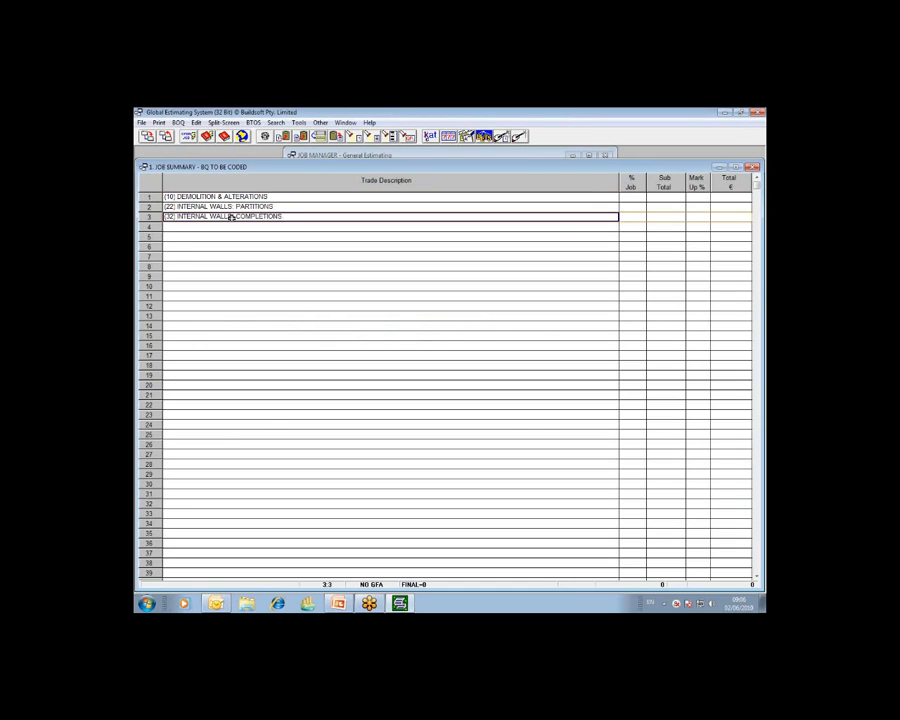
double_click(283, 216)
click(653, 210)
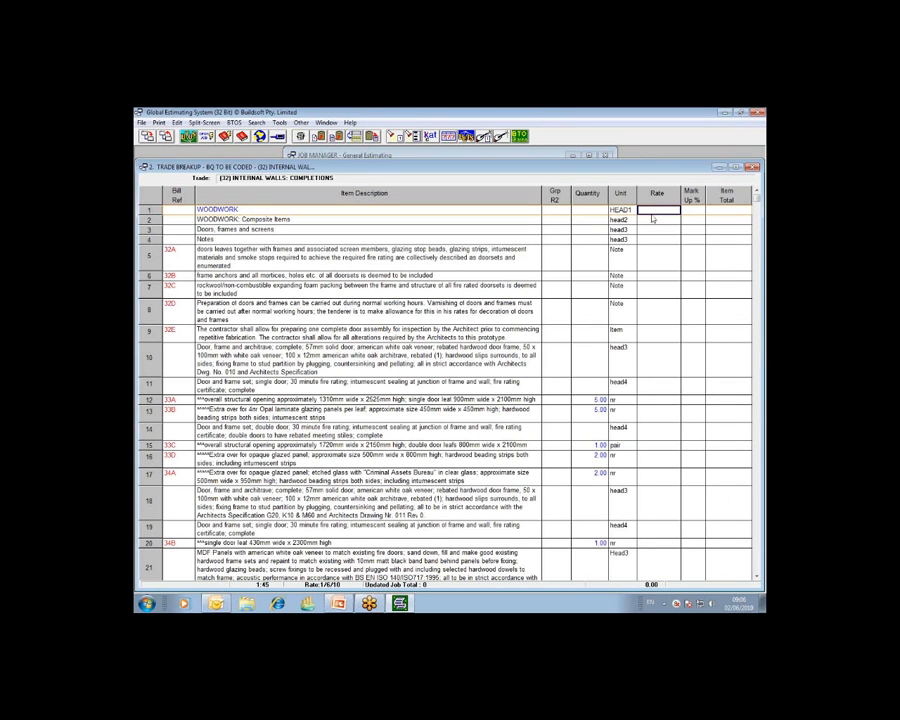
double_click(657, 210)
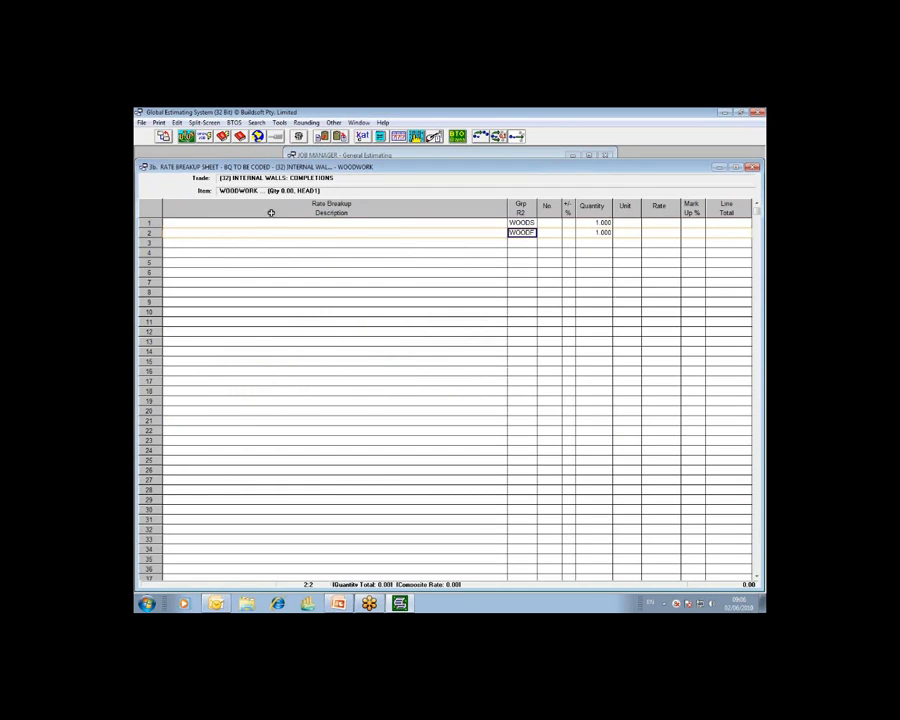
key(Escape)
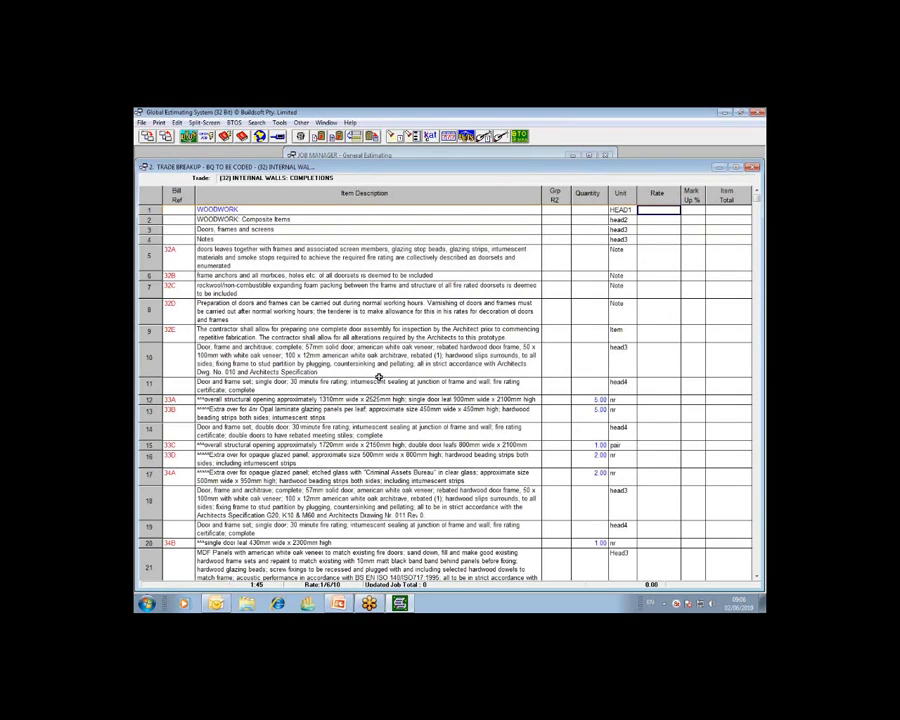
Leave the coded bill for the Job Manager and look over the analysis types available for BQ TO BE CODED.
click(167, 137)
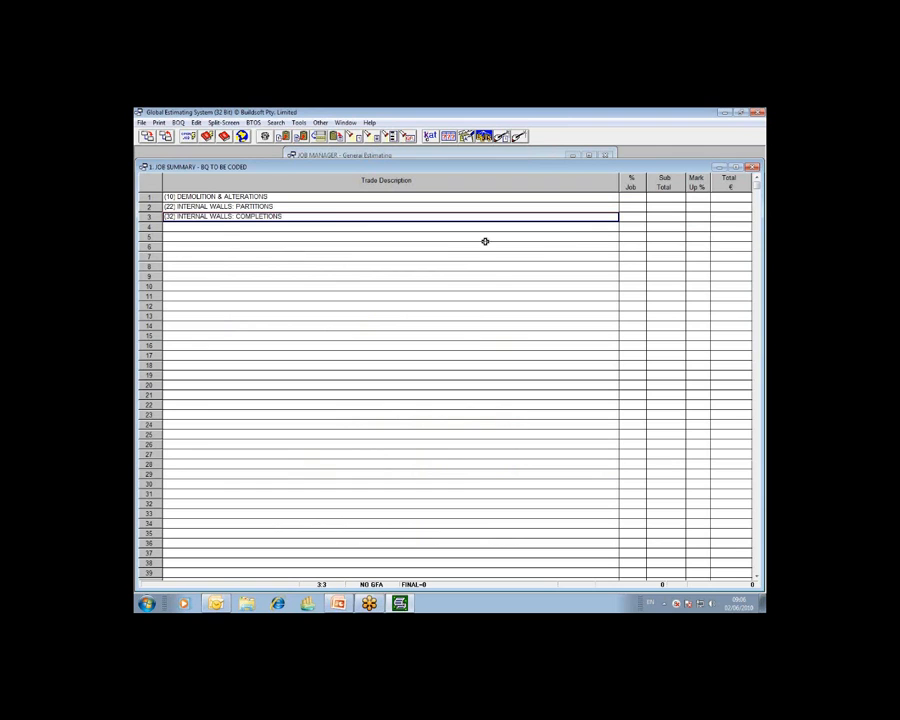
click(167, 137)
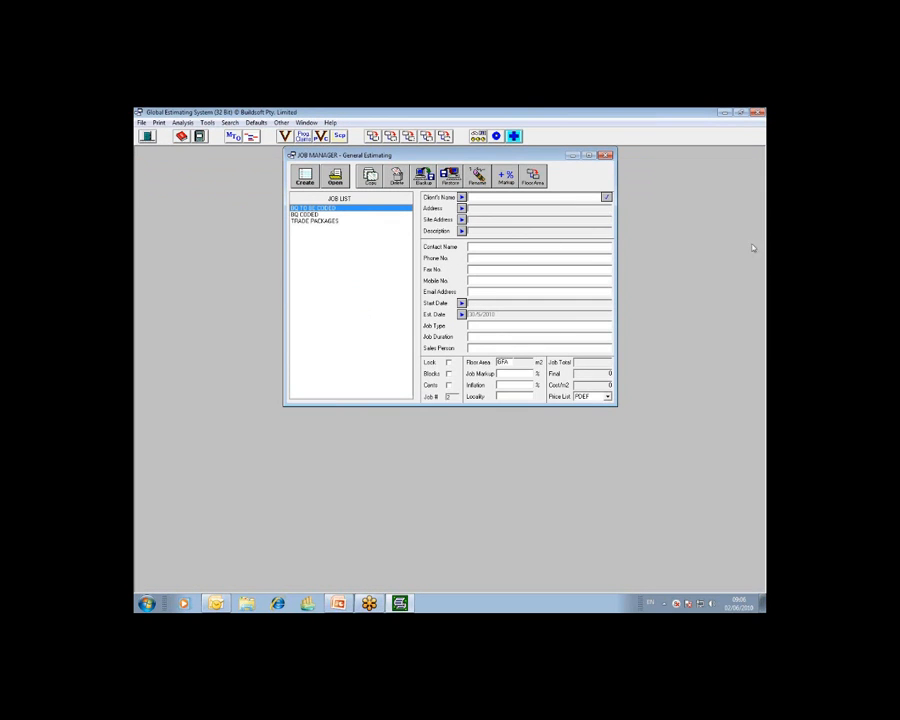
click(757, 208)
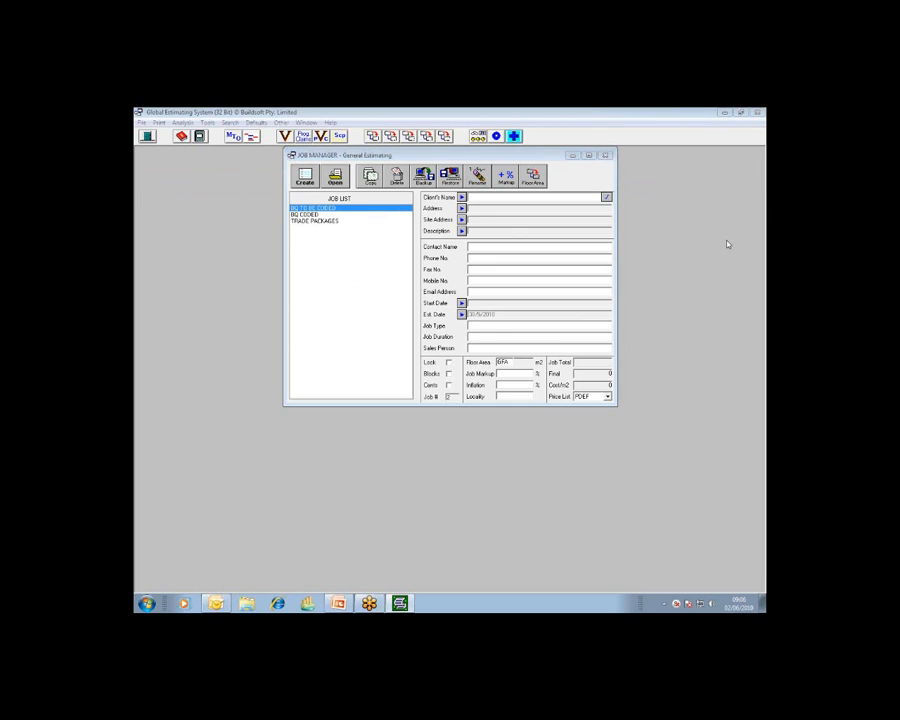
click(301, 165)
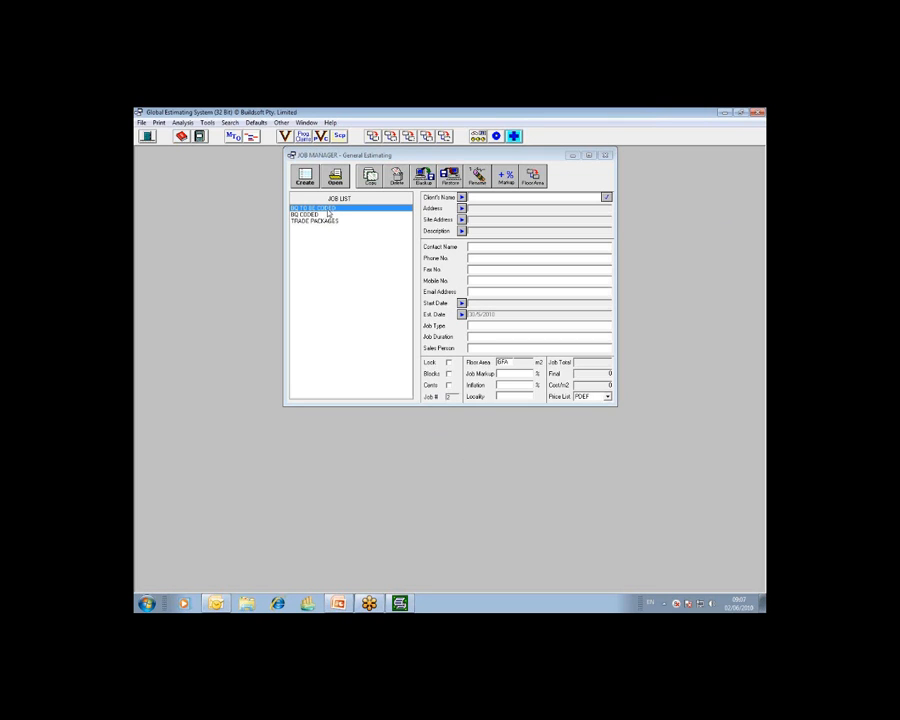
click(180, 122)
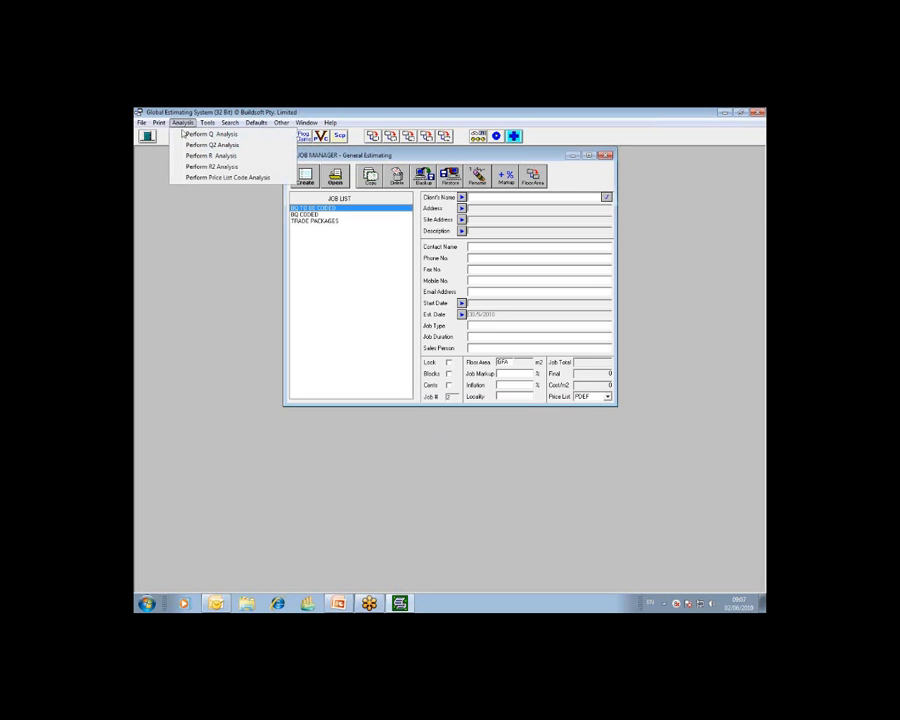
click(755, 206)
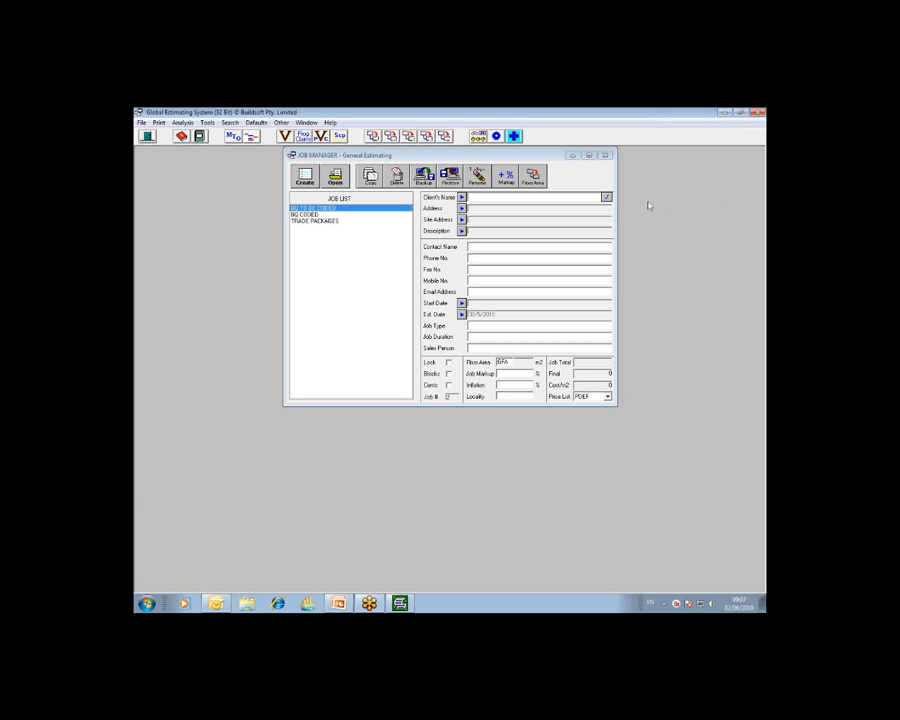
Start an R2 analysis of BQ TO BE CODED into a new job named TRADE PACKAGE ANALYSIS.
click(182, 122)
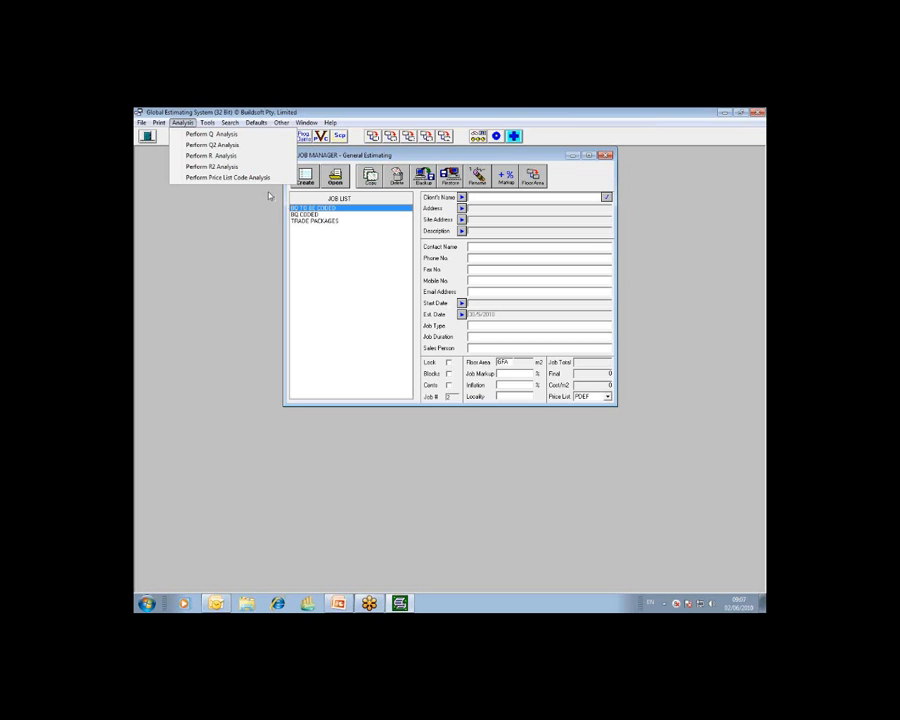
click(203, 168)
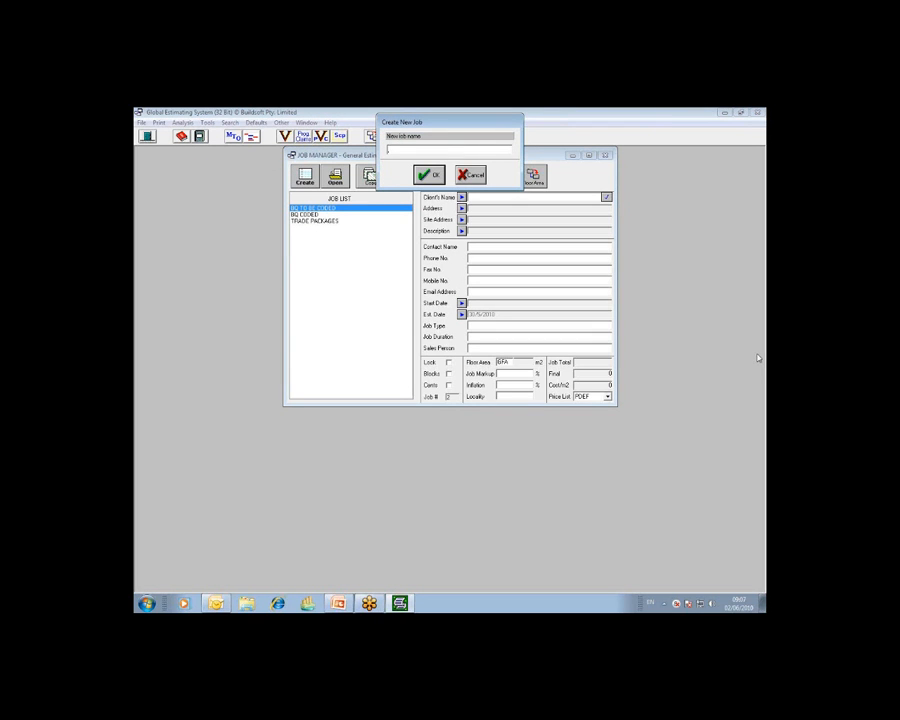
text(TRADE PACKAGE ANALYSIS)
click(439, 178)
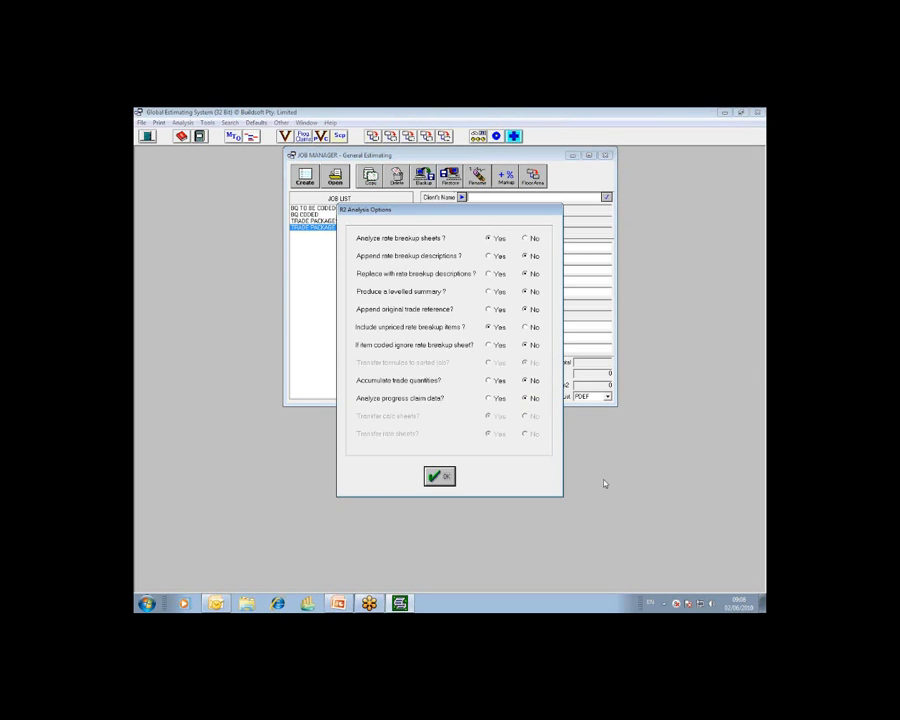
drag(394, 209, 376, 247)
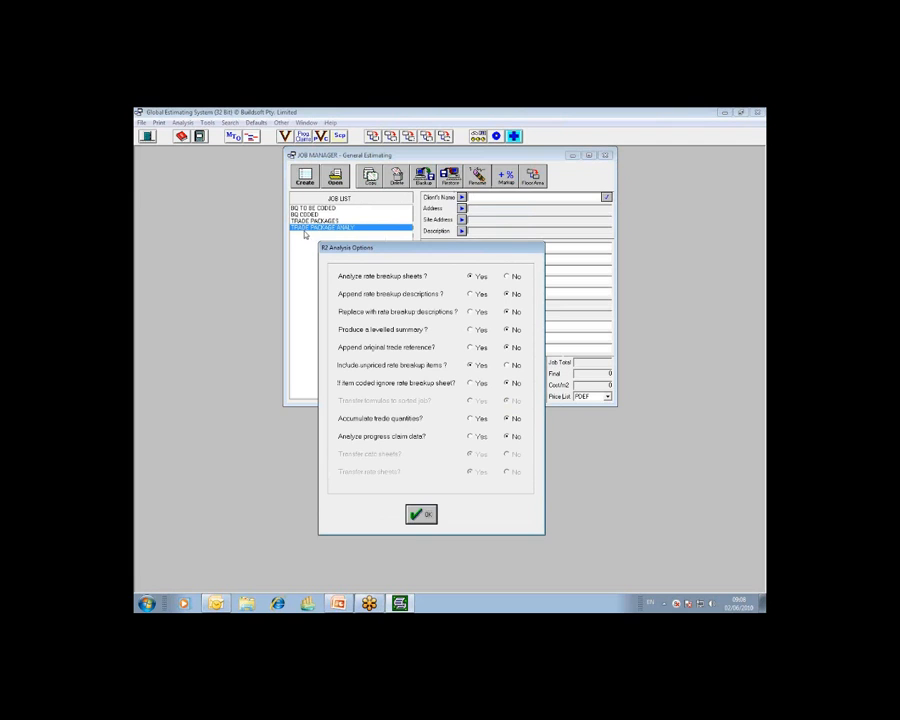
drag(423, 257, 419, 232)
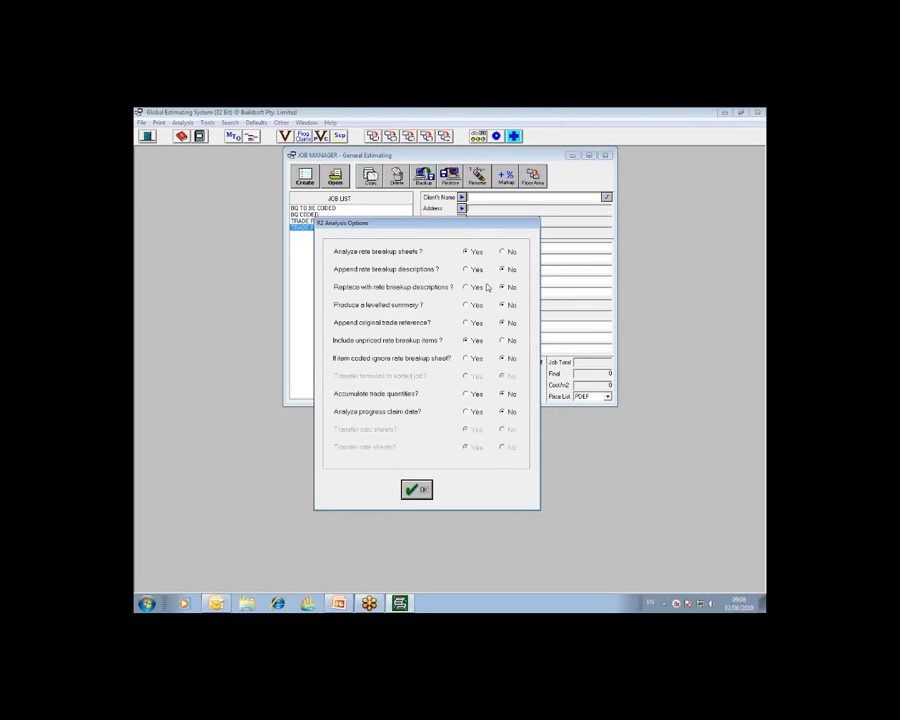